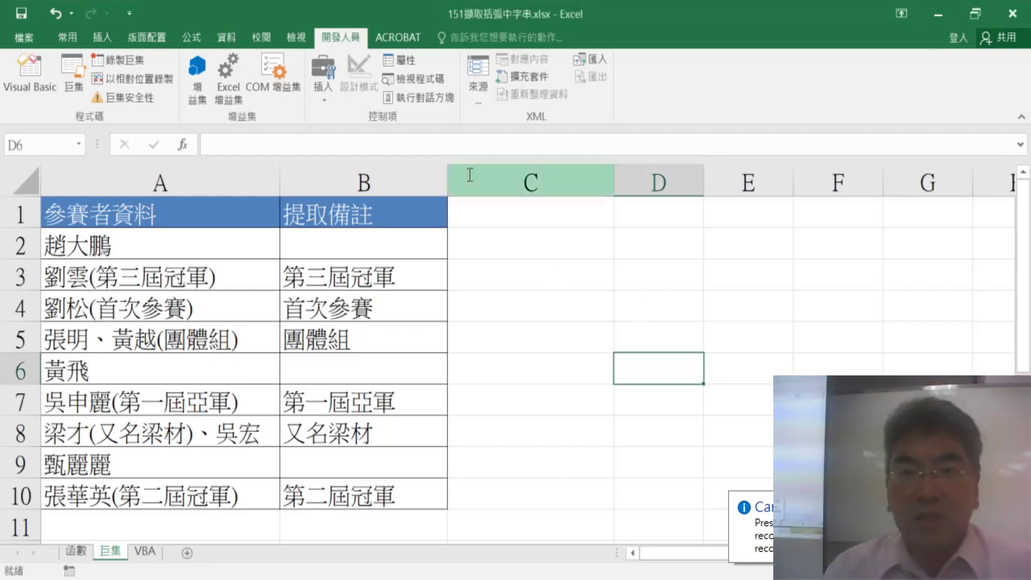
Re-enter the IFERROR/MID/FIND bracket-extraction formula in cell B2
click(374, 243)
click(255, 147)
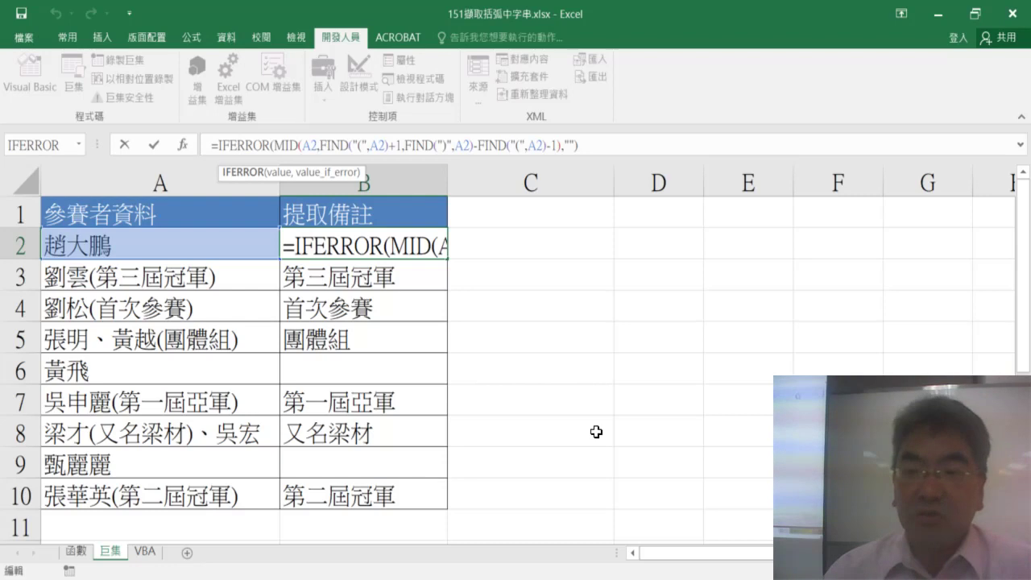
click(654, 282)
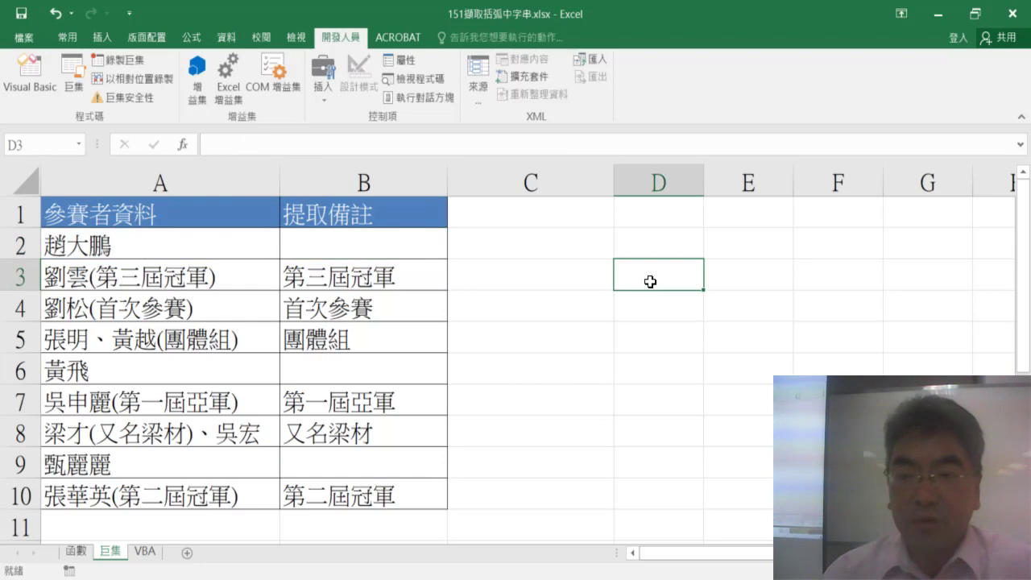
Fill the B2 formula down through B10
click(370, 237)
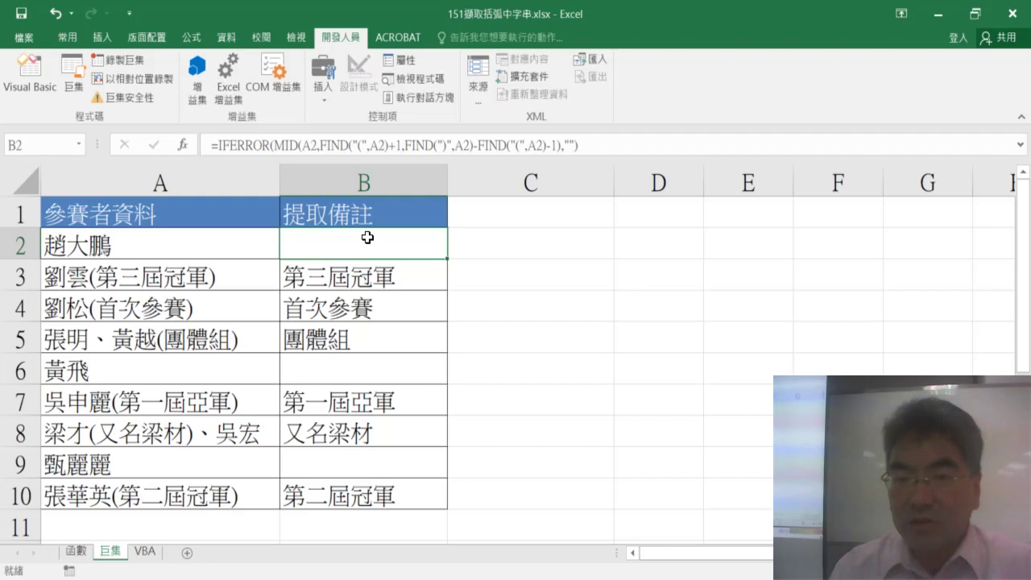
key(ctrl+shift+Down)
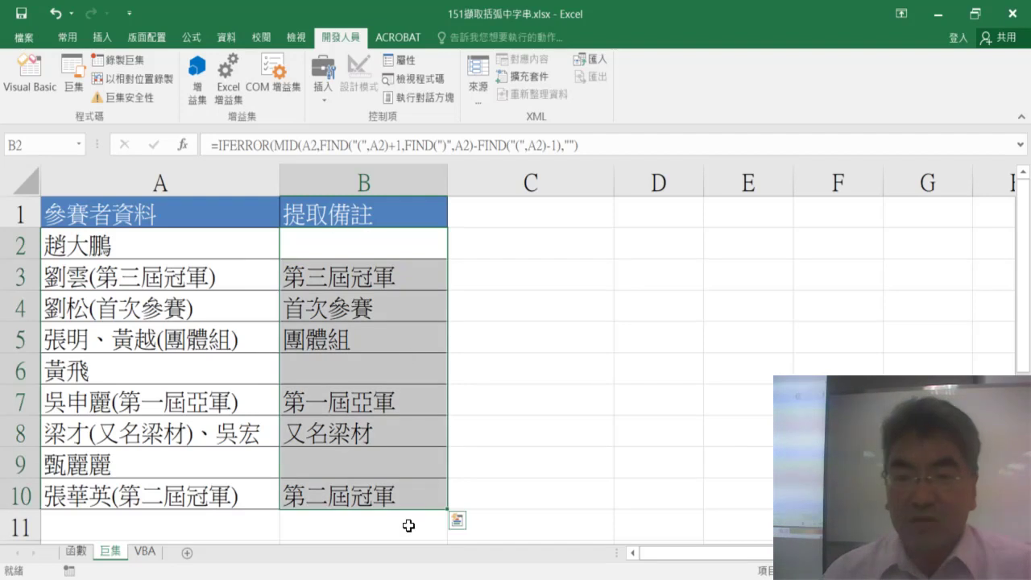
click(537, 282)
drag(403, 240, 388, 491)
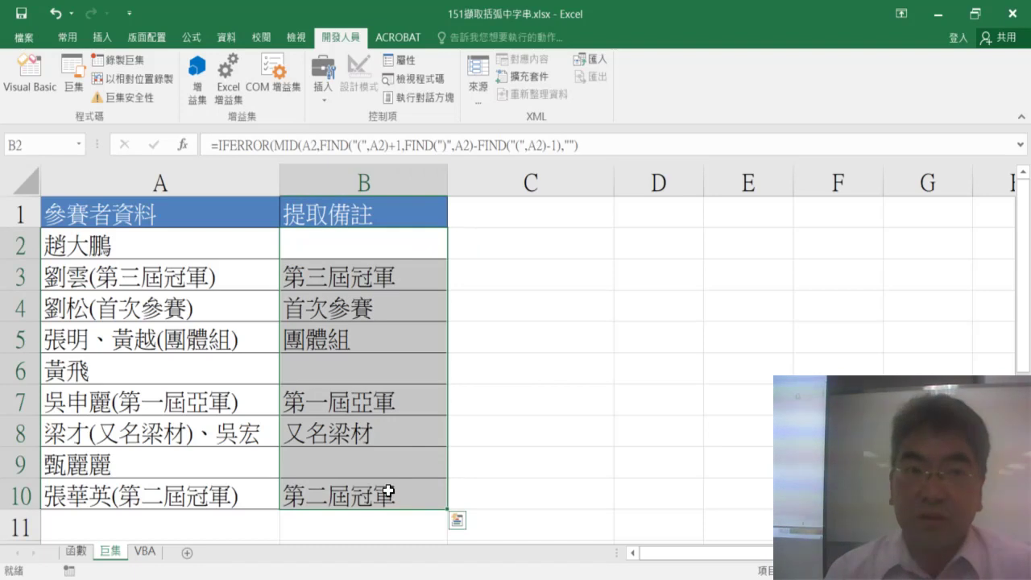
scroll(201, 467, down, 1)
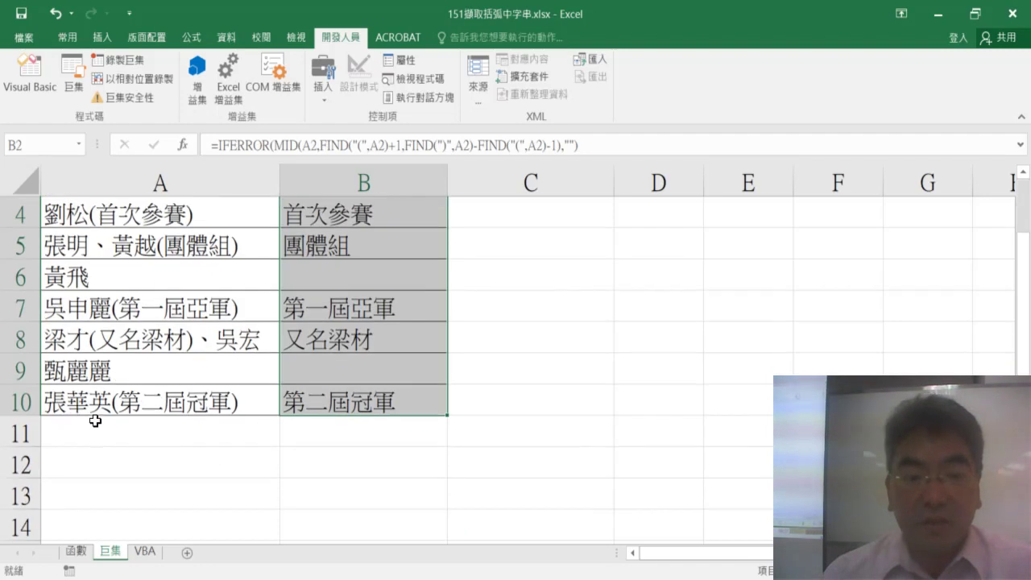
scroll(128, 466, up, 1)
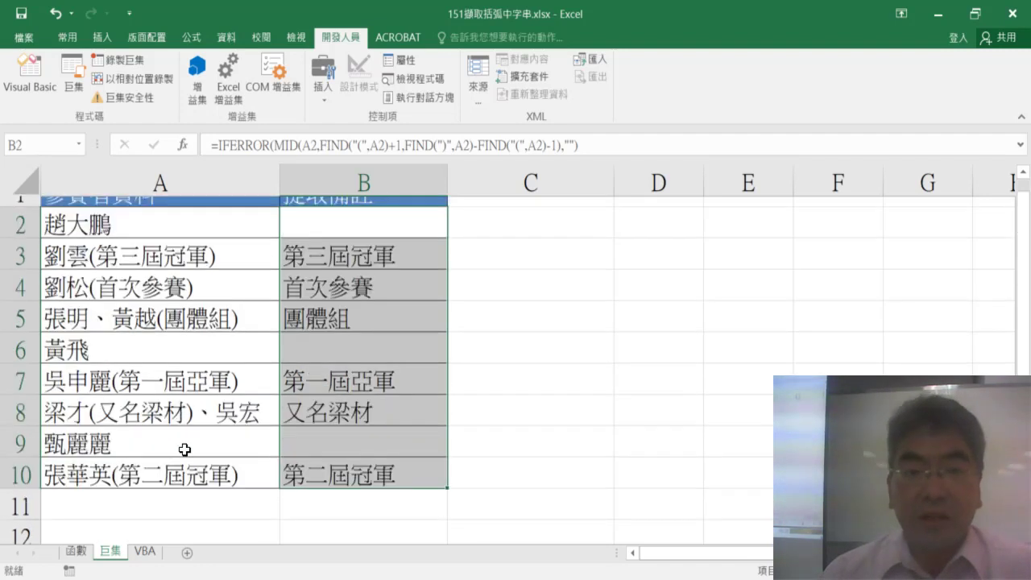
click(370, 240)
key(ctrl+shift+Down)
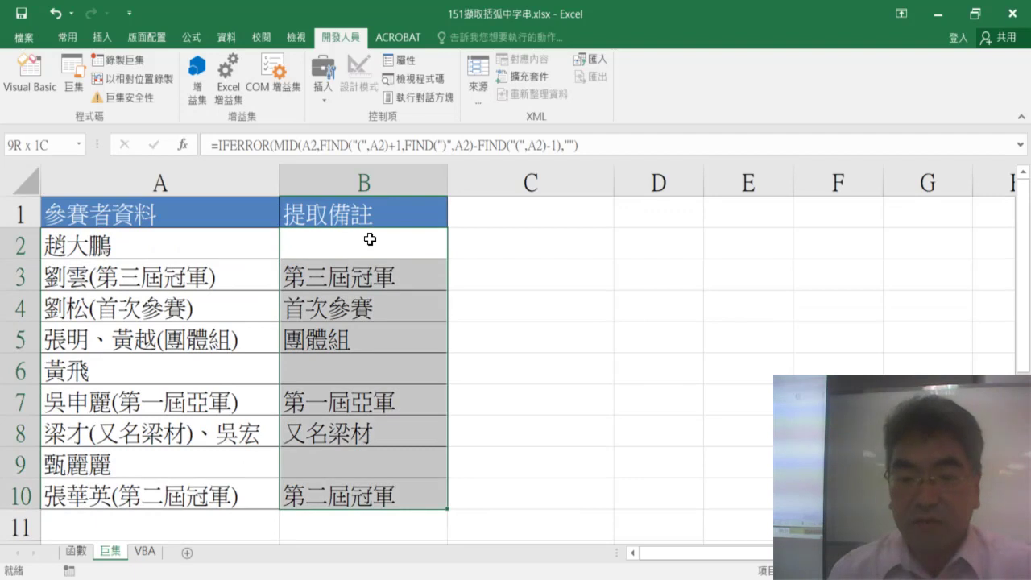
key(ctrl+v)
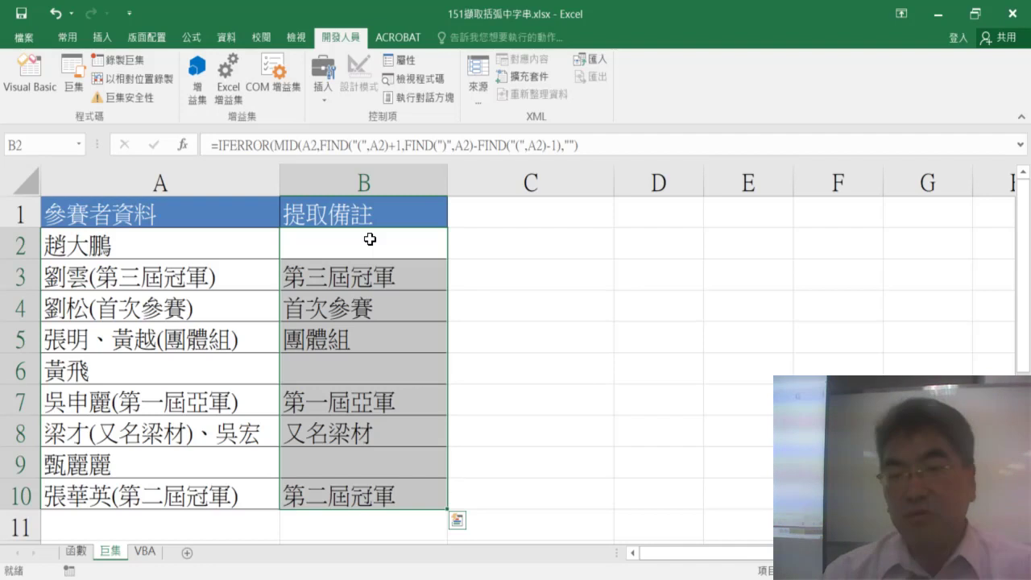
click(575, 282)
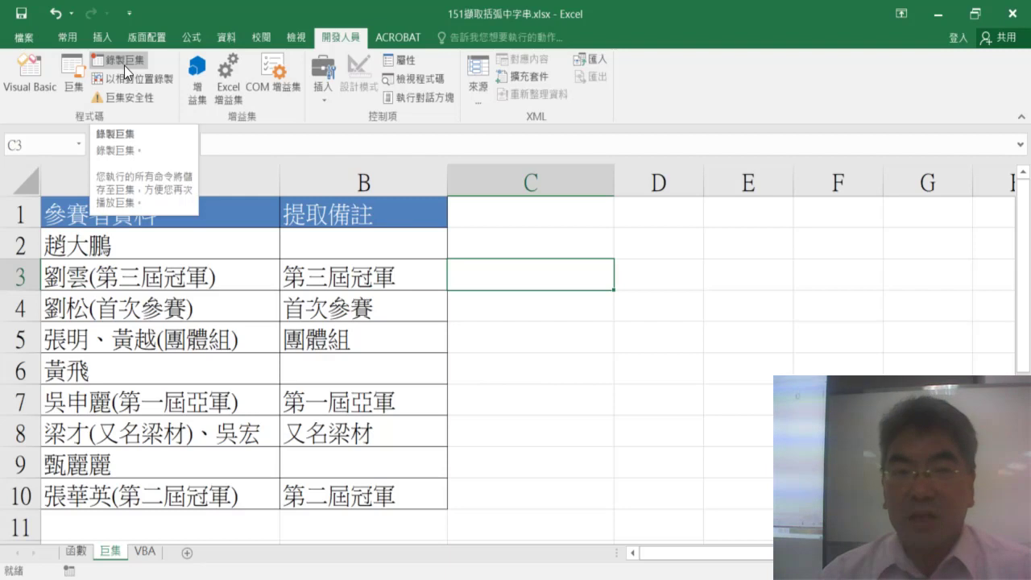
Name the new macro 括弧字串_巨集, store it in this workbook, and begin recording
click(124, 65)
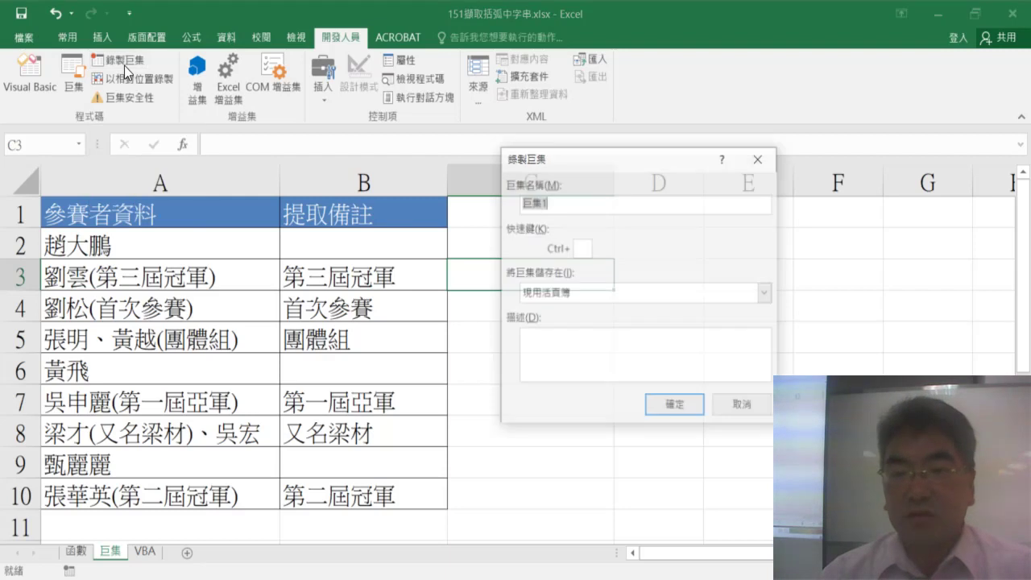
right_click(552, 202)
click(578, 253)
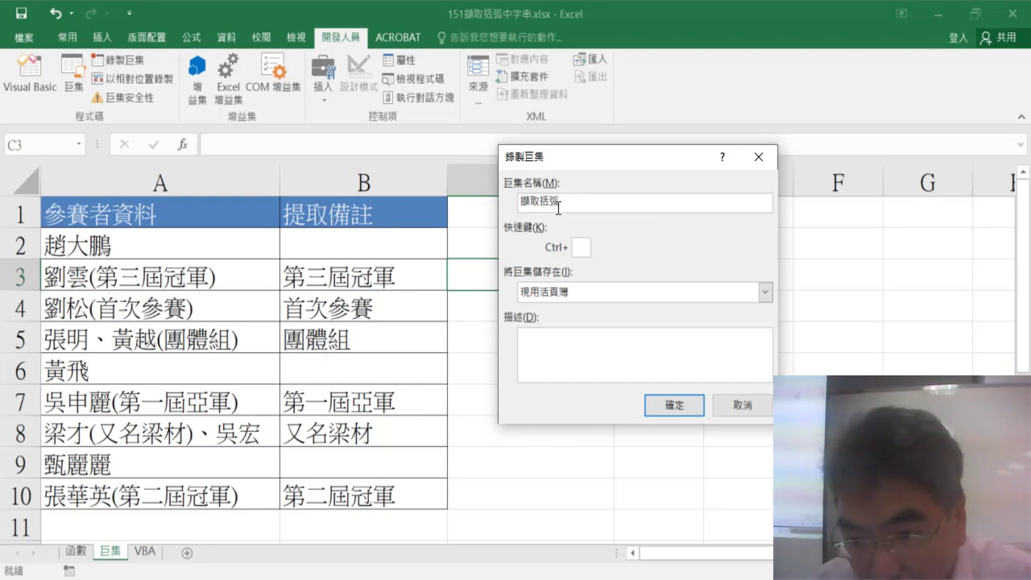
key(Home)
key(Delete)
key(Delete)
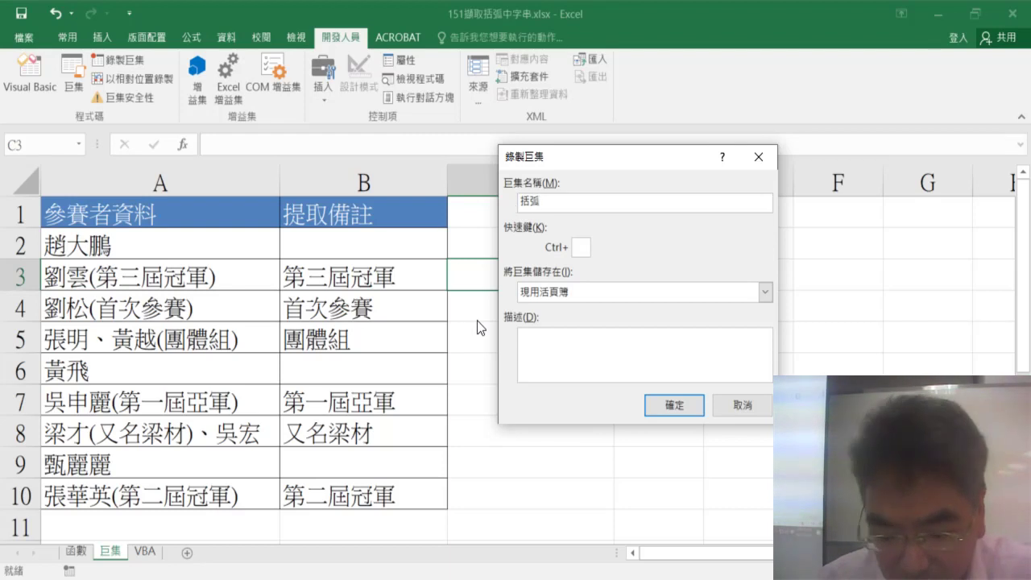
text(自)
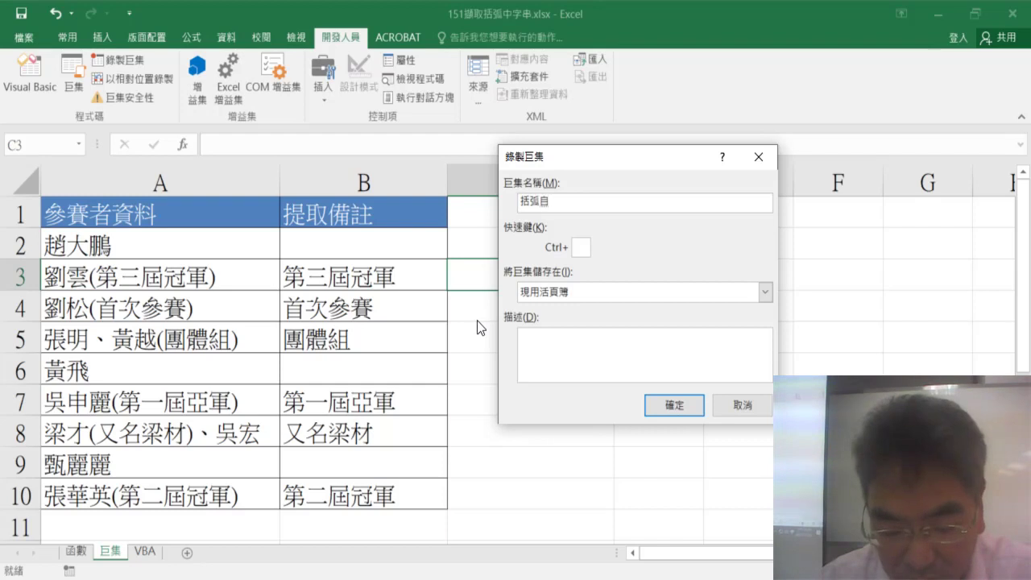
text(串)
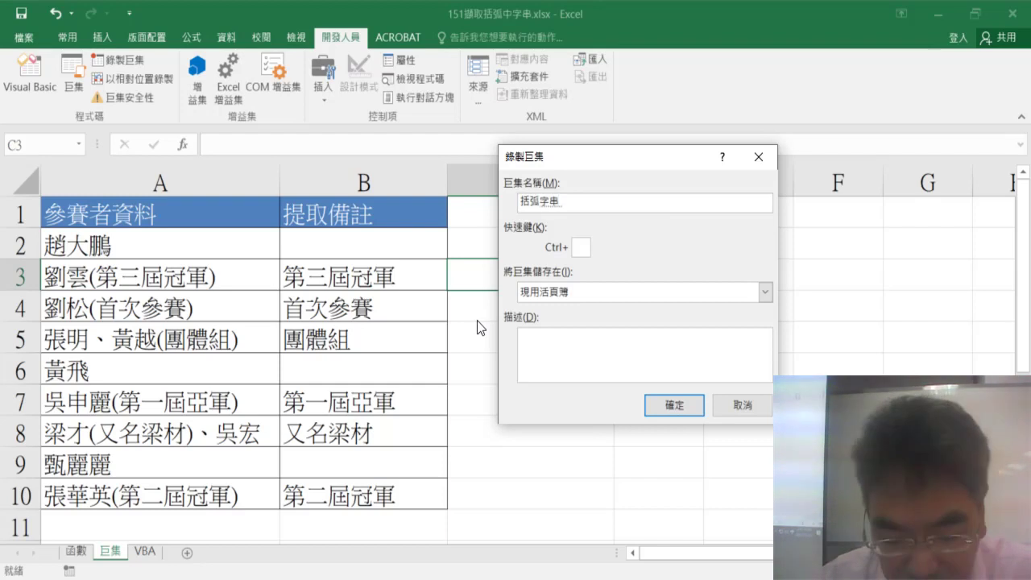
text(聚)
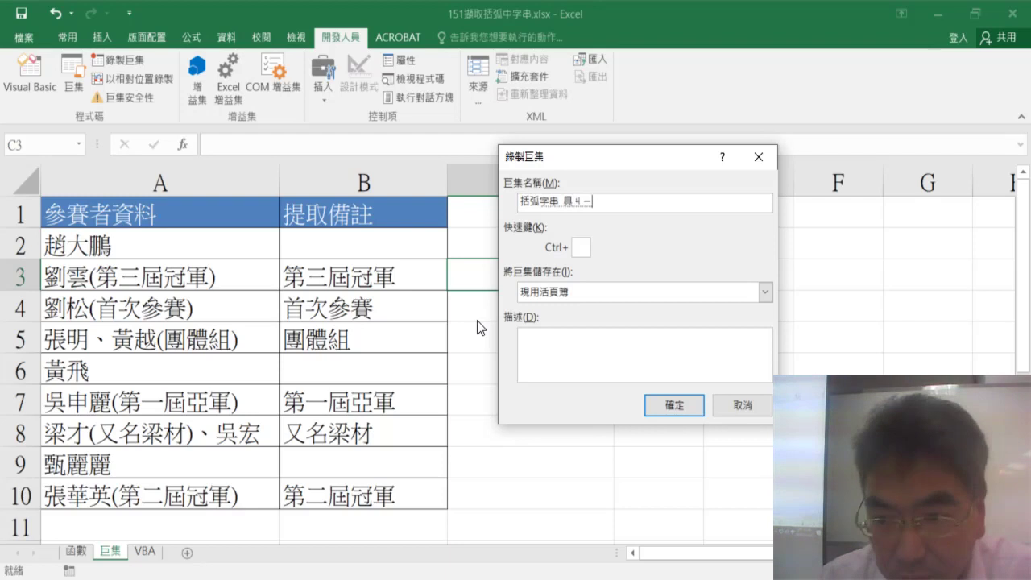
text(集)
key(Down)
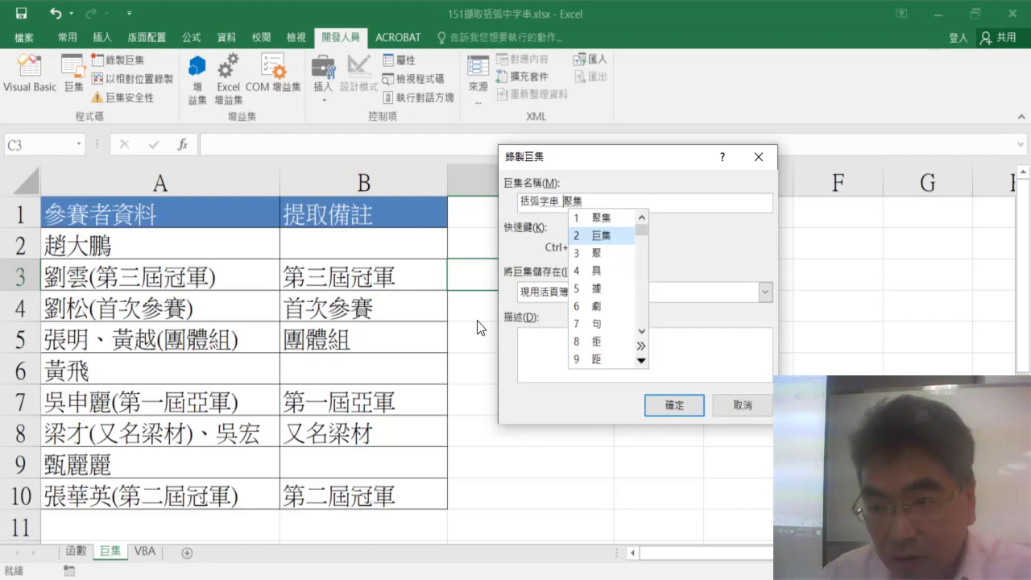
key(Return)
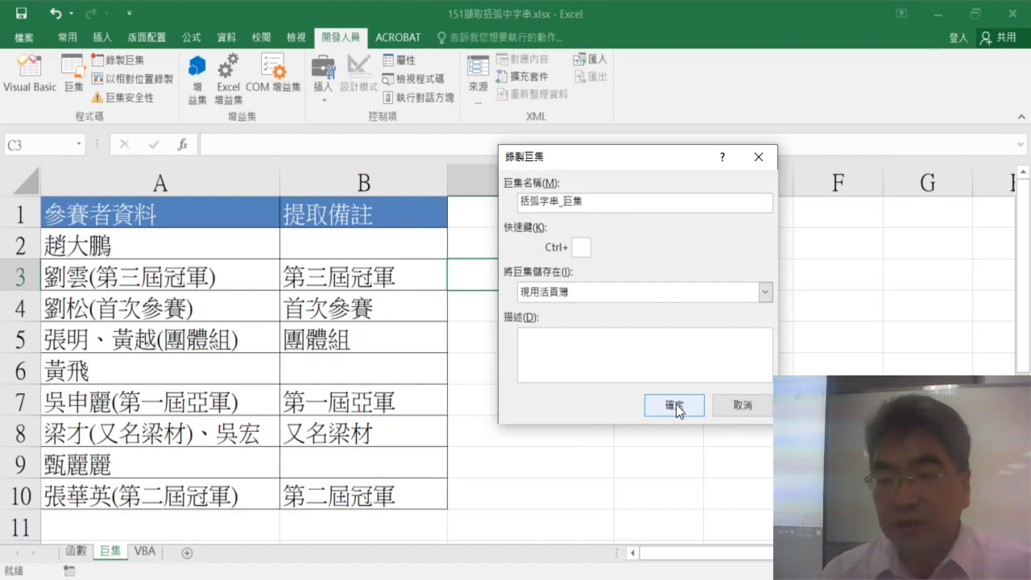
drag(656, 150, 816, 153)
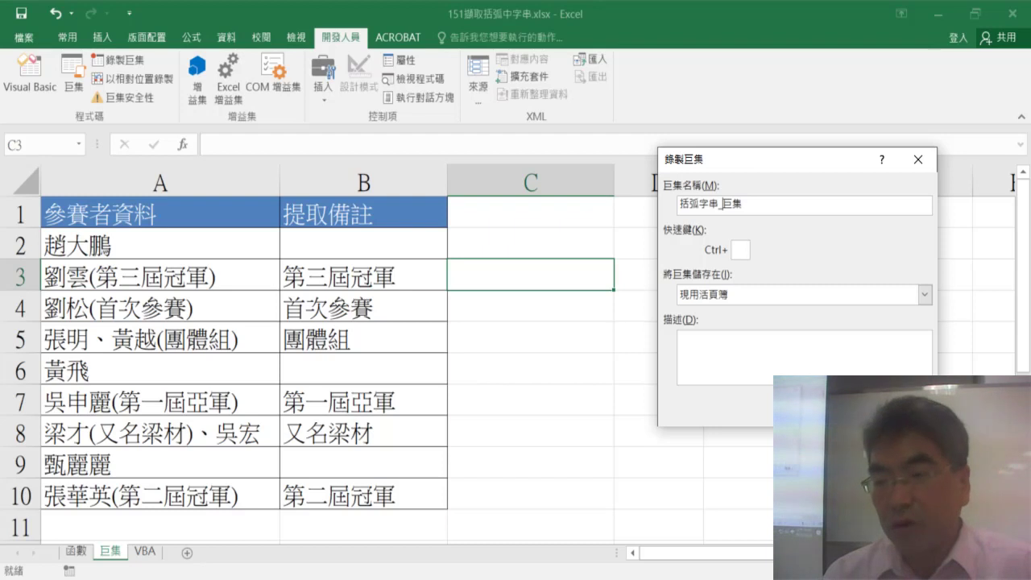
key(Return)
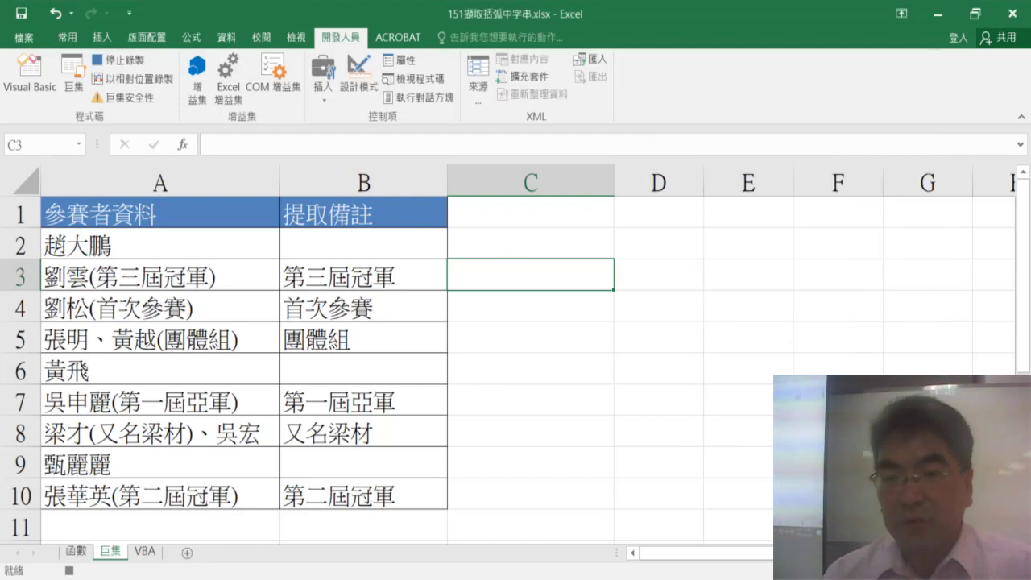
Re-enter the B2 formula, fill it down to B10 with the fill handle, then stop recording
click(384, 235)
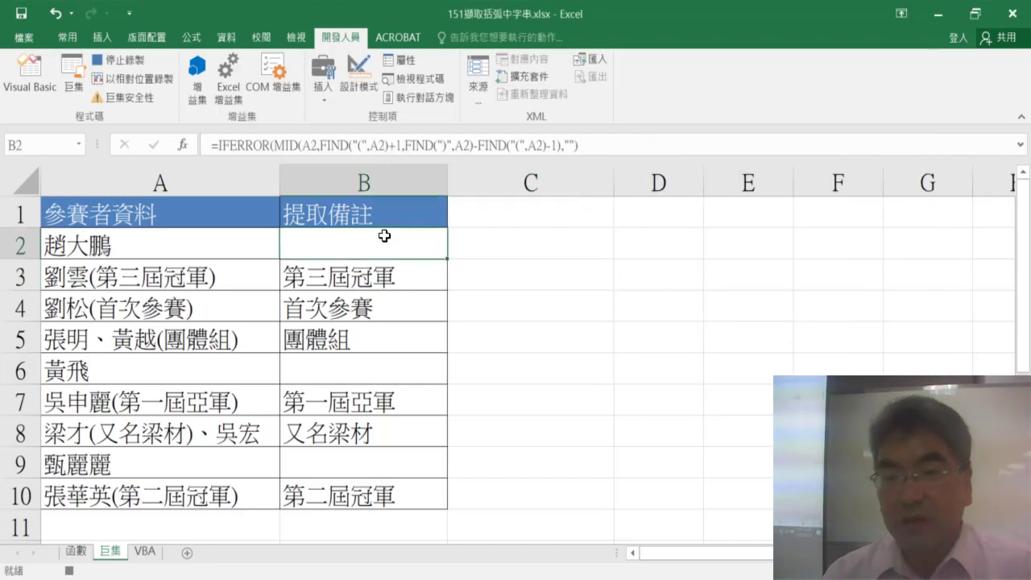
click(248, 144)
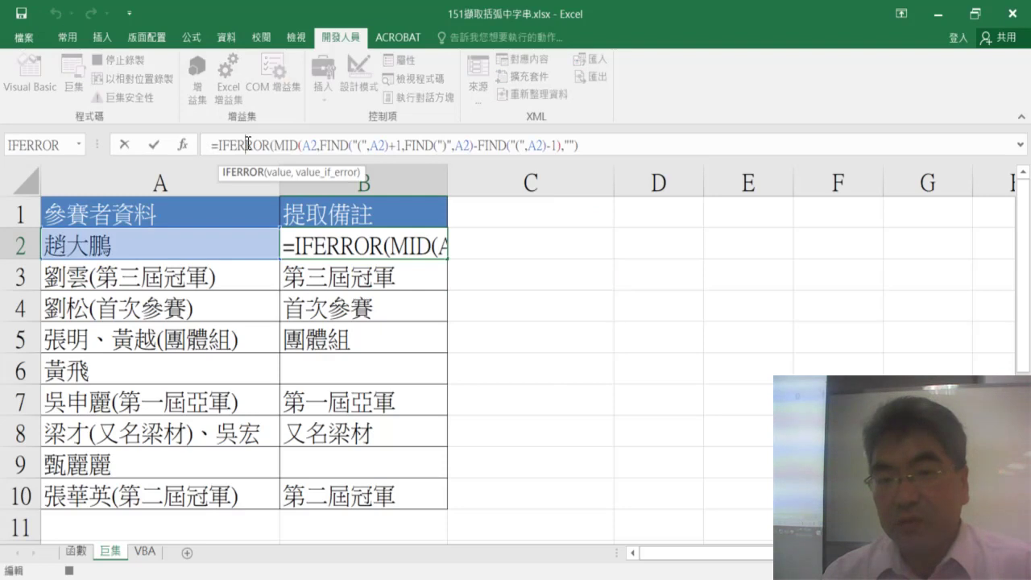
click(157, 144)
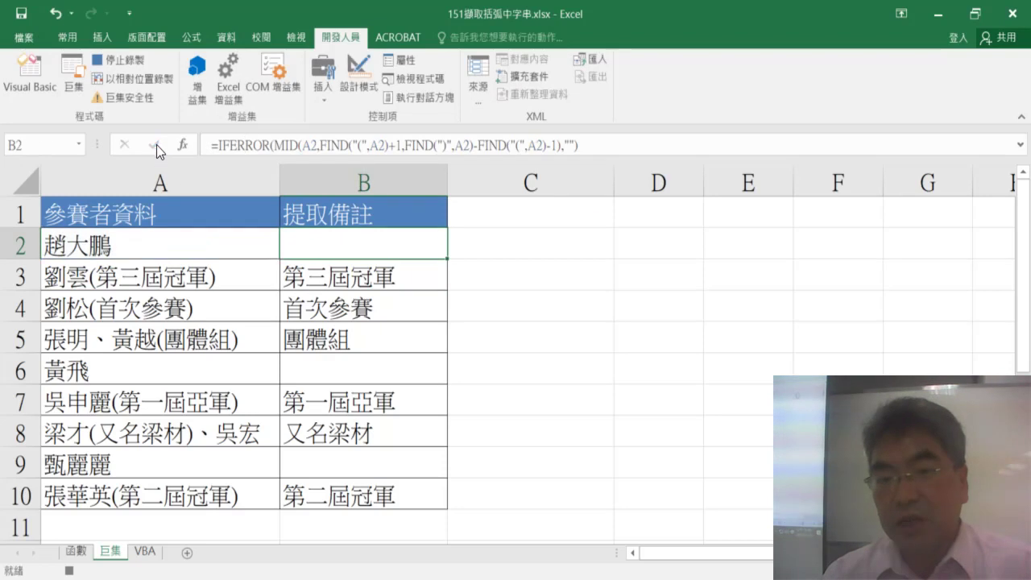
double_click(448, 259)
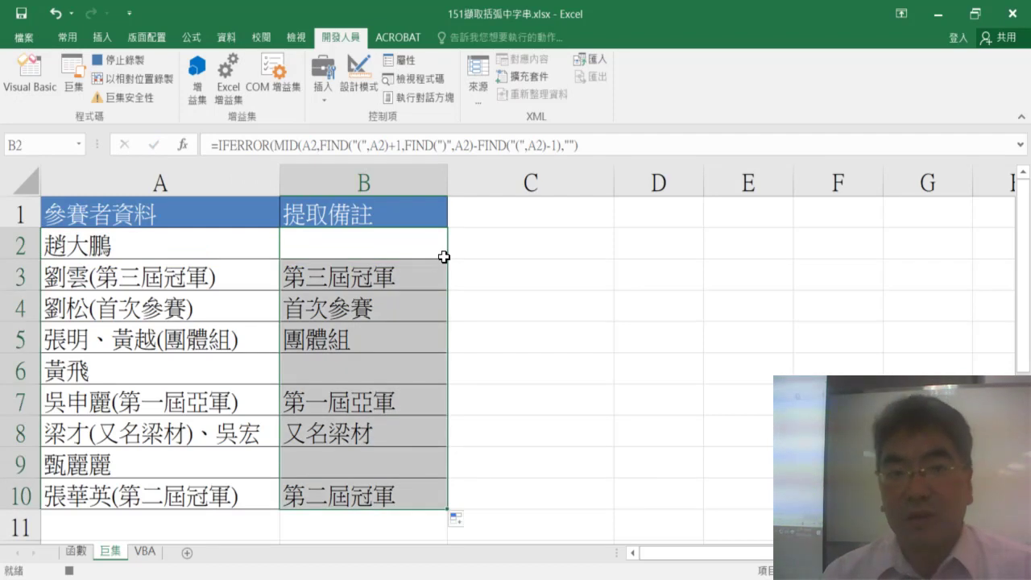
click(128, 64)
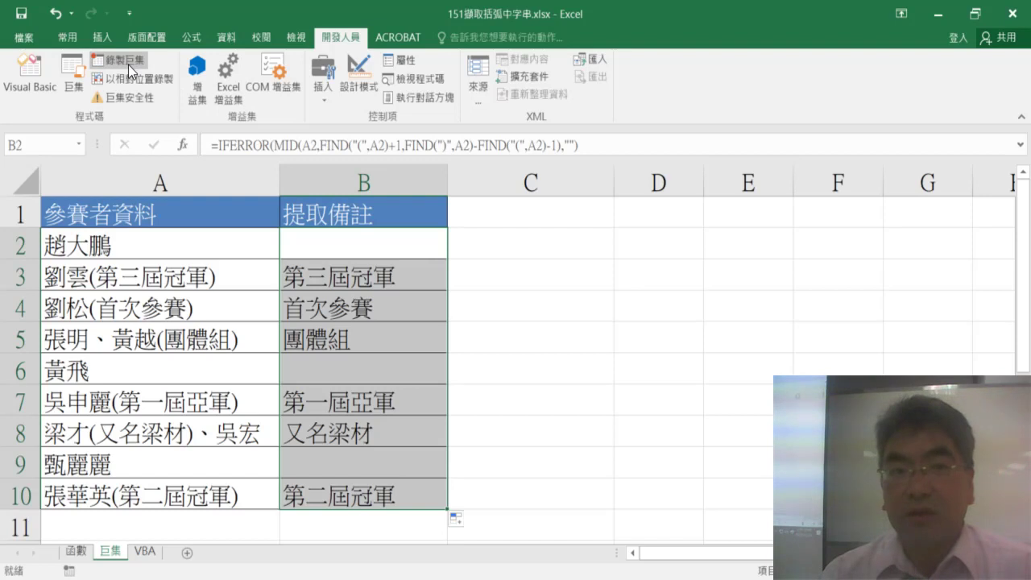
Start recording a second macro named 清除
click(650, 284)
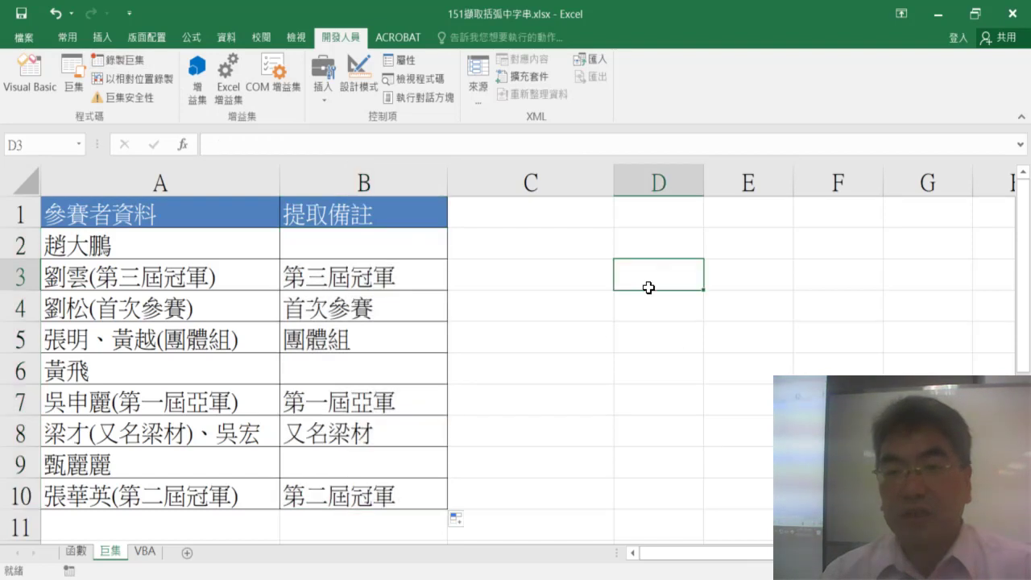
click(122, 60)
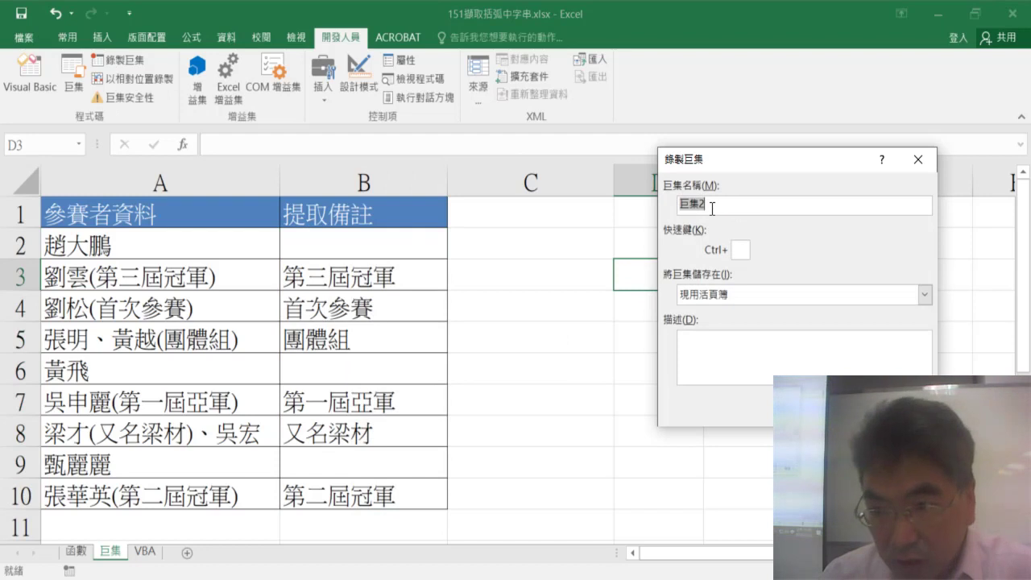
text(擷)
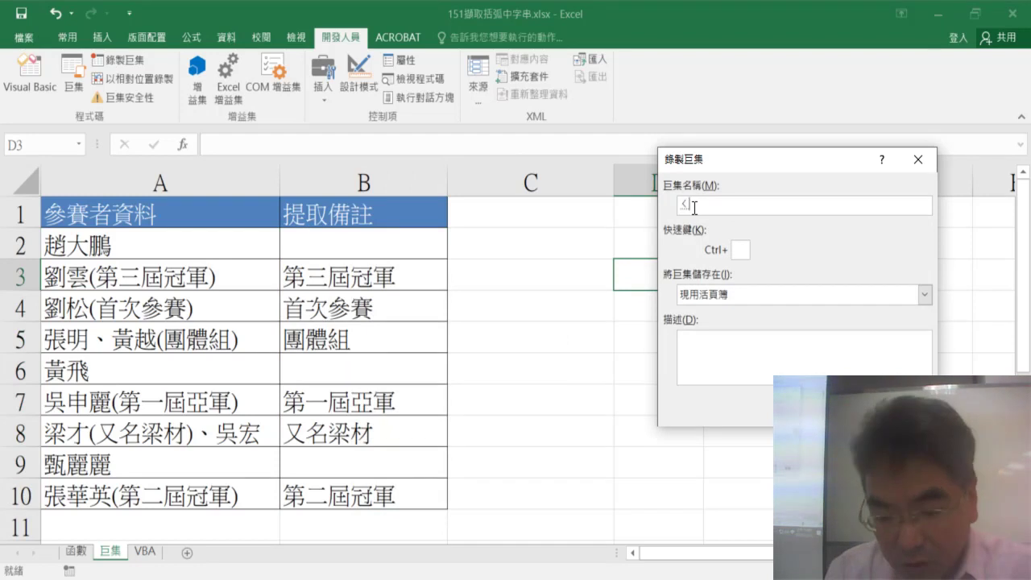
text(除)
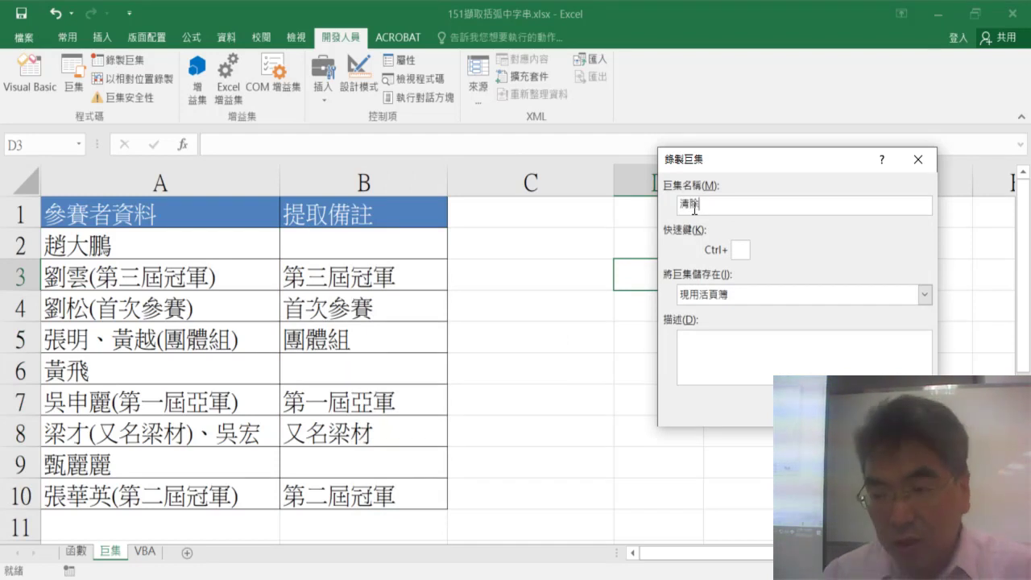
key(Return)
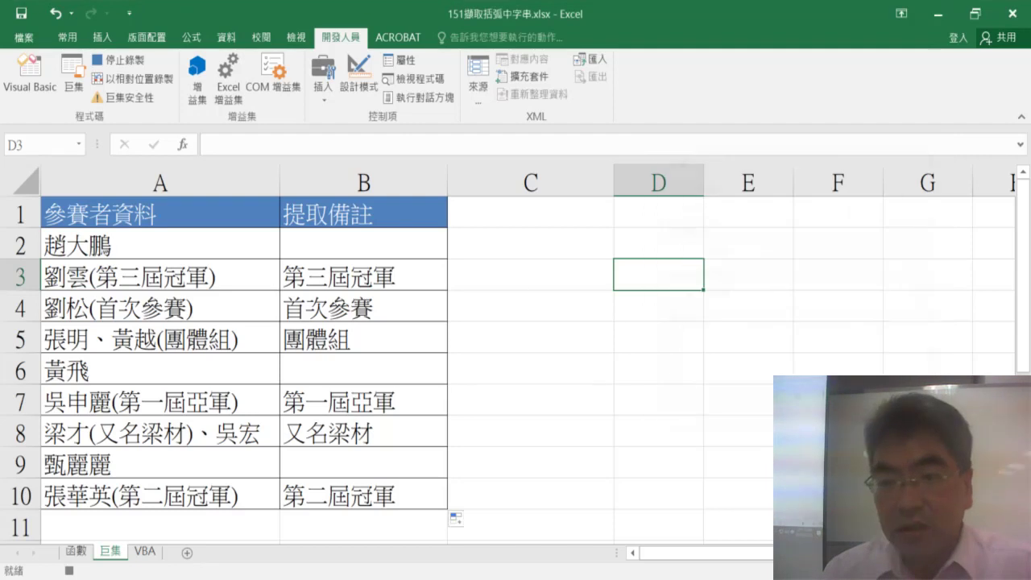
Clear the contents of B2:B10, then stop the recording
click(395, 248)
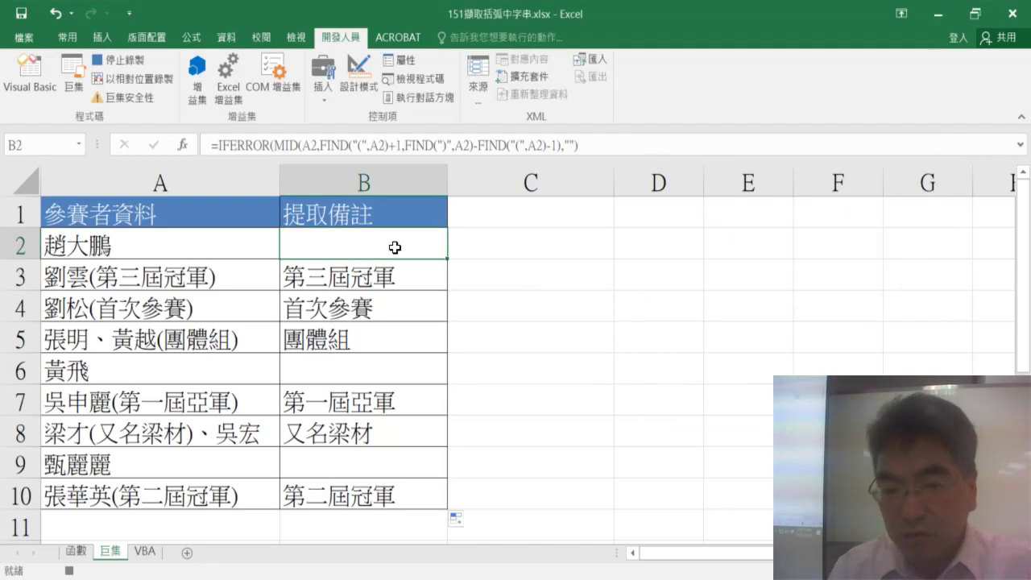
key(ctrl+shift+Down)
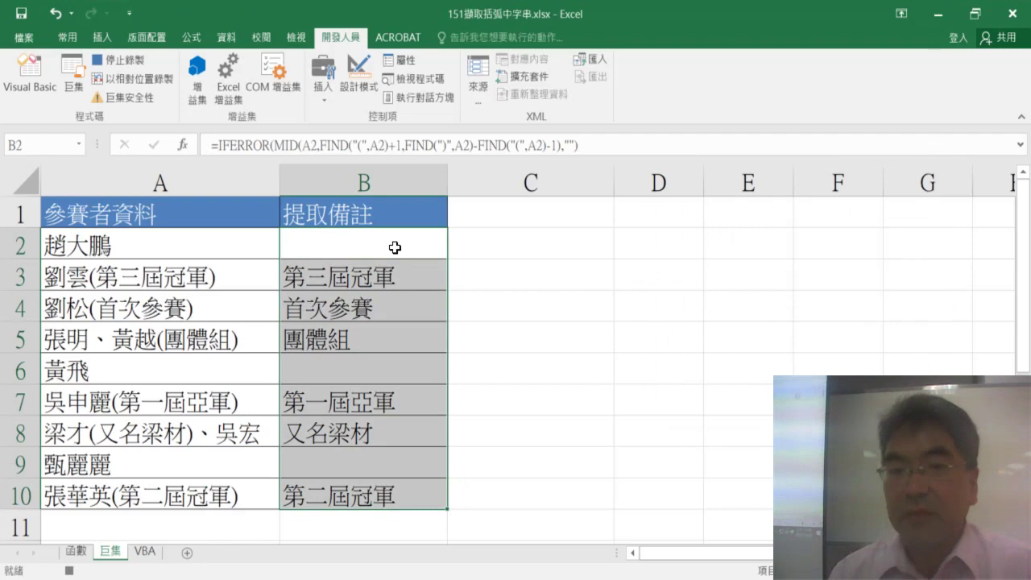
key(Delete)
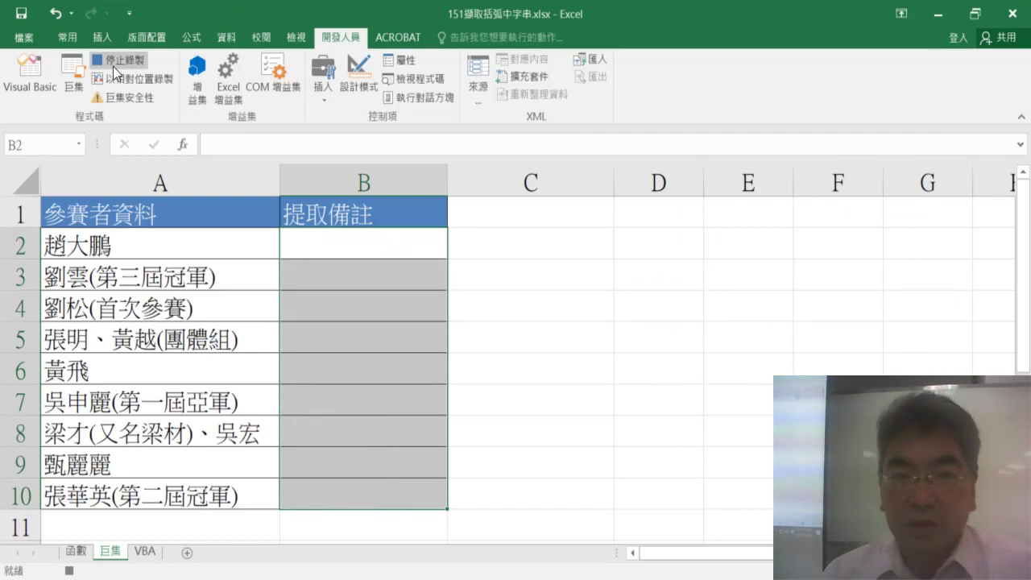
click(112, 66)
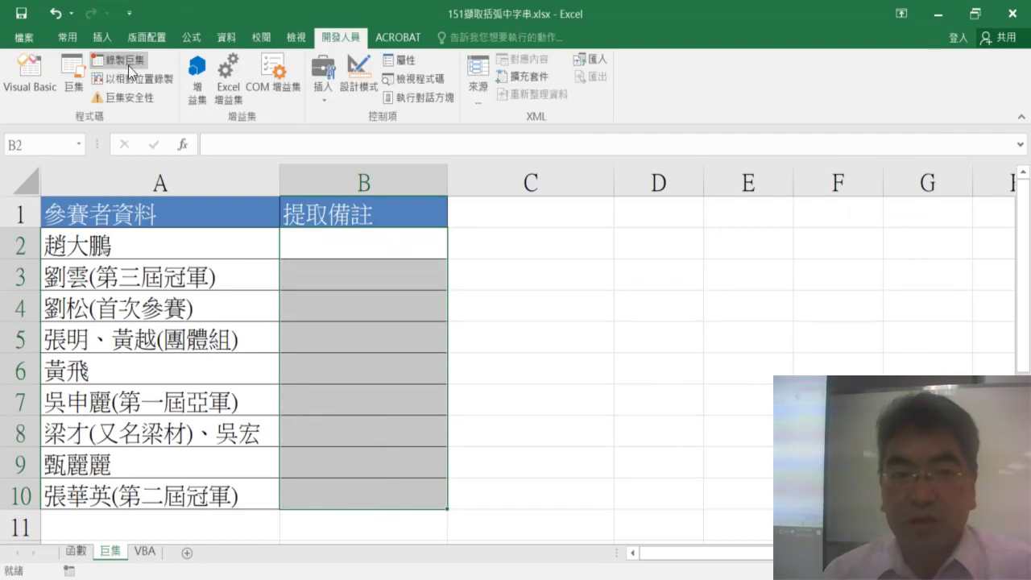
click(71, 88)
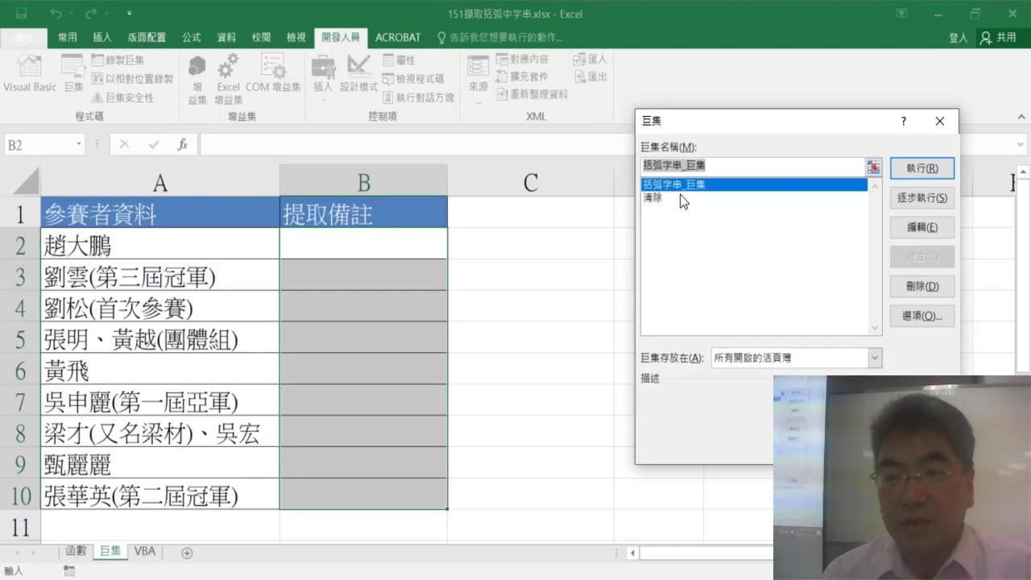
click(670, 199)
click(671, 184)
click(667, 197)
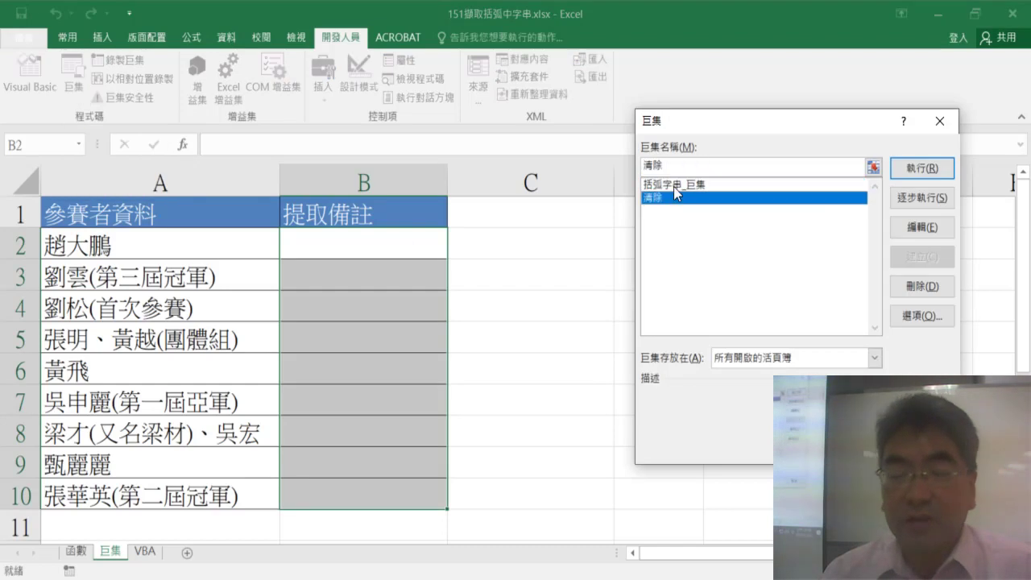
click(674, 186)
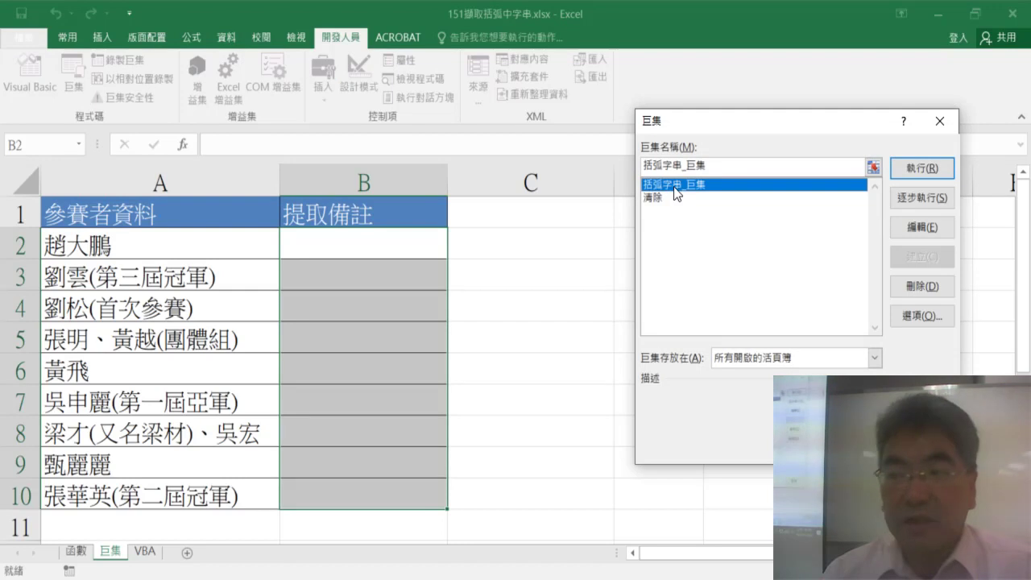
click(918, 169)
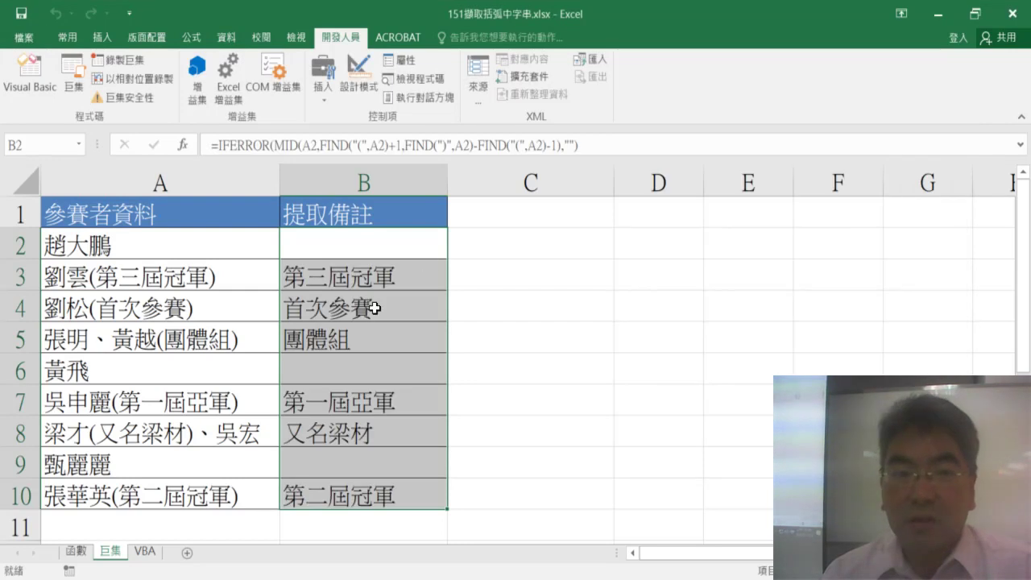
click(73, 81)
click(658, 198)
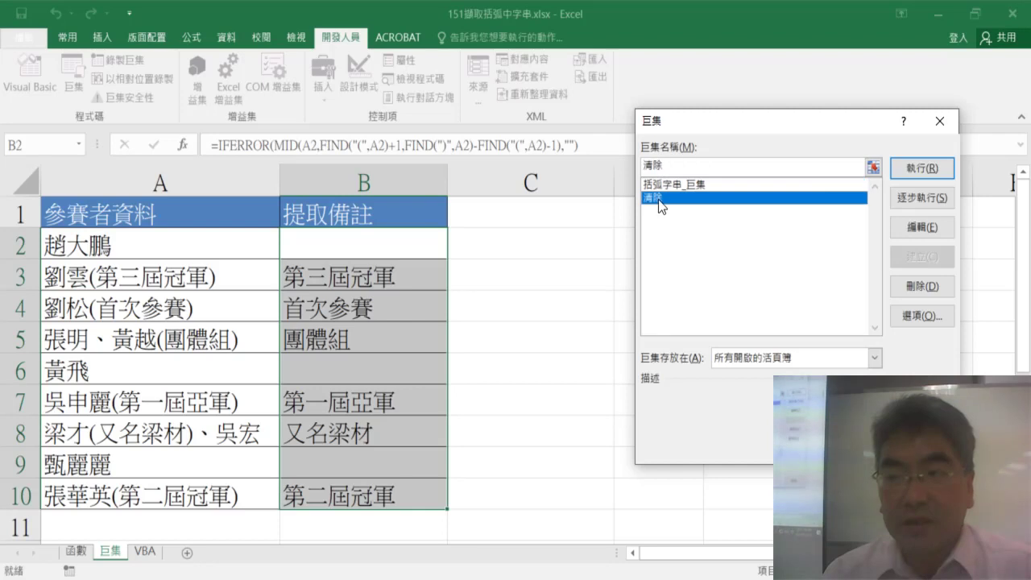
click(910, 169)
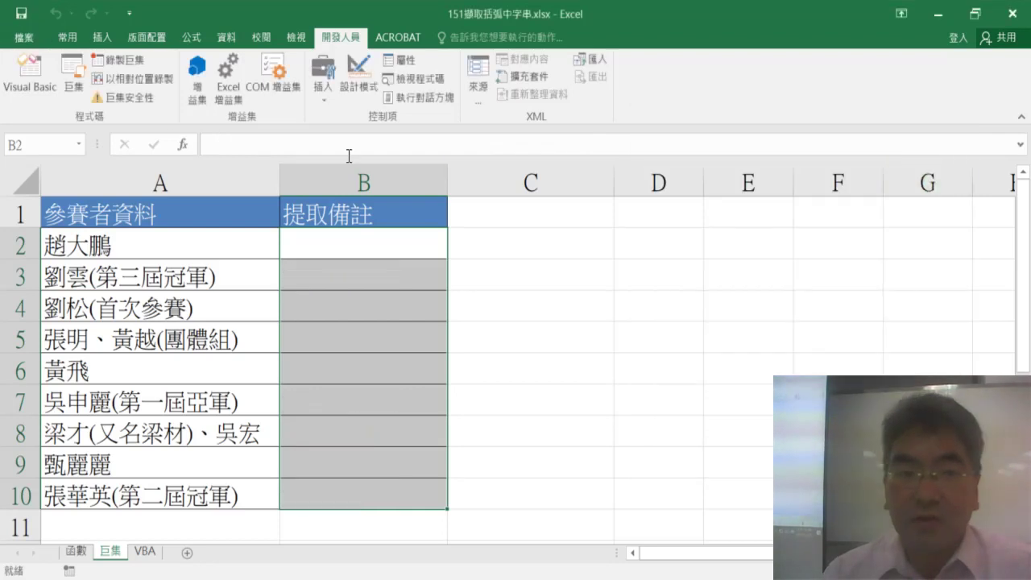
click(74, 81)
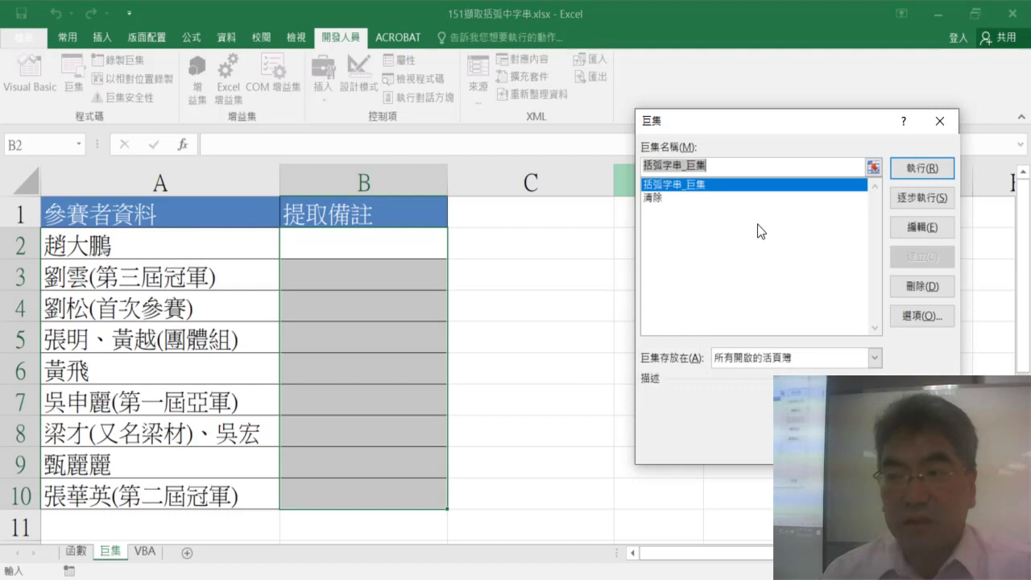
click(918, 169)
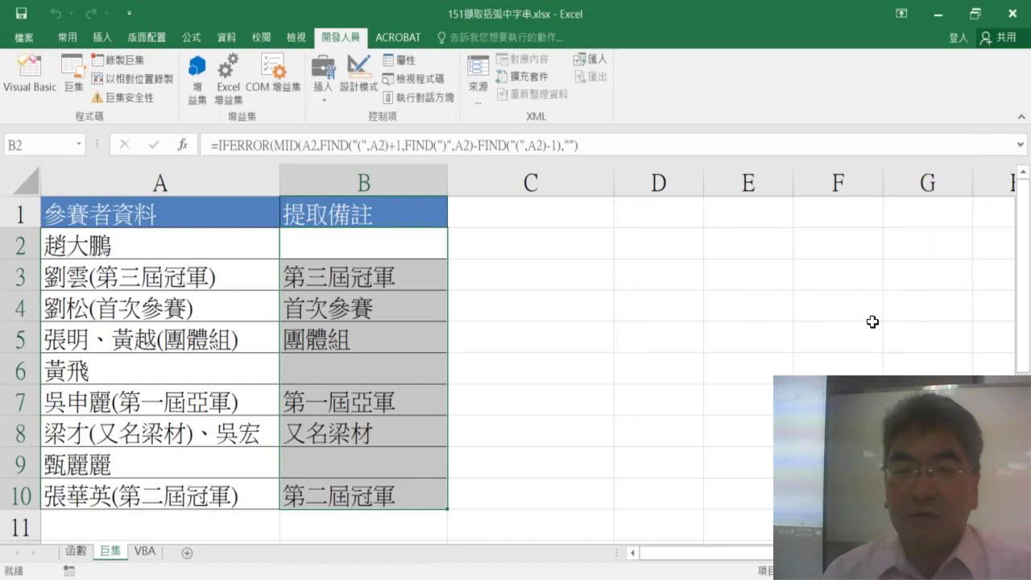
click(74, 85)
click(658, 197)
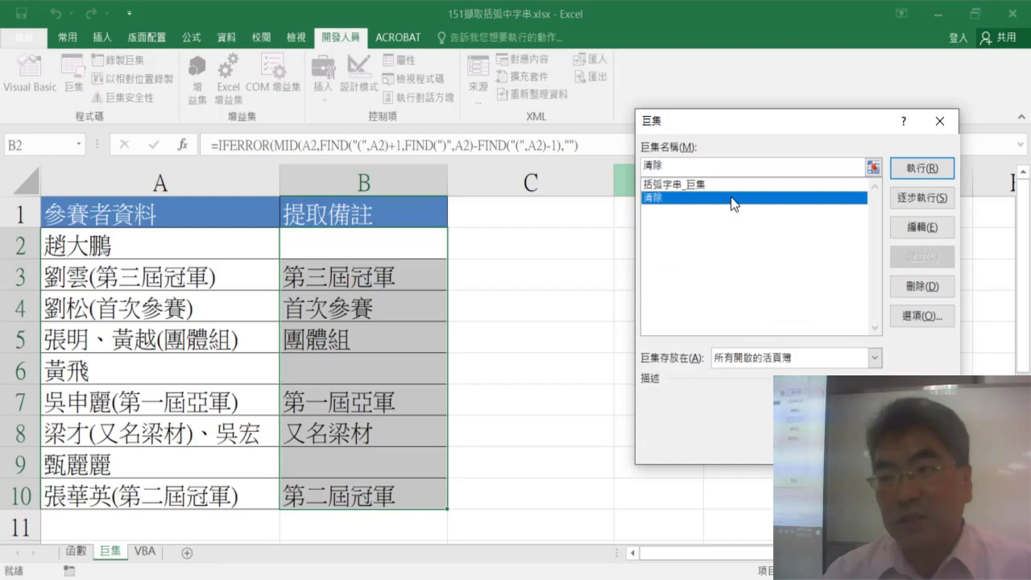
click(919, 169)
click(542, 249)
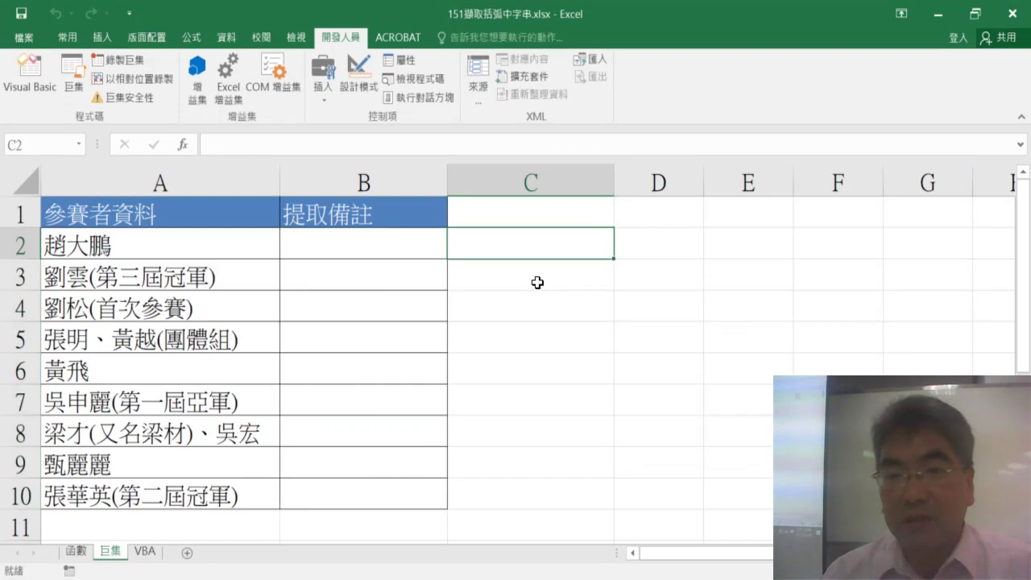
Pick the Button (Form Control) from the Developer Insert controls gallery
click(317, 96)
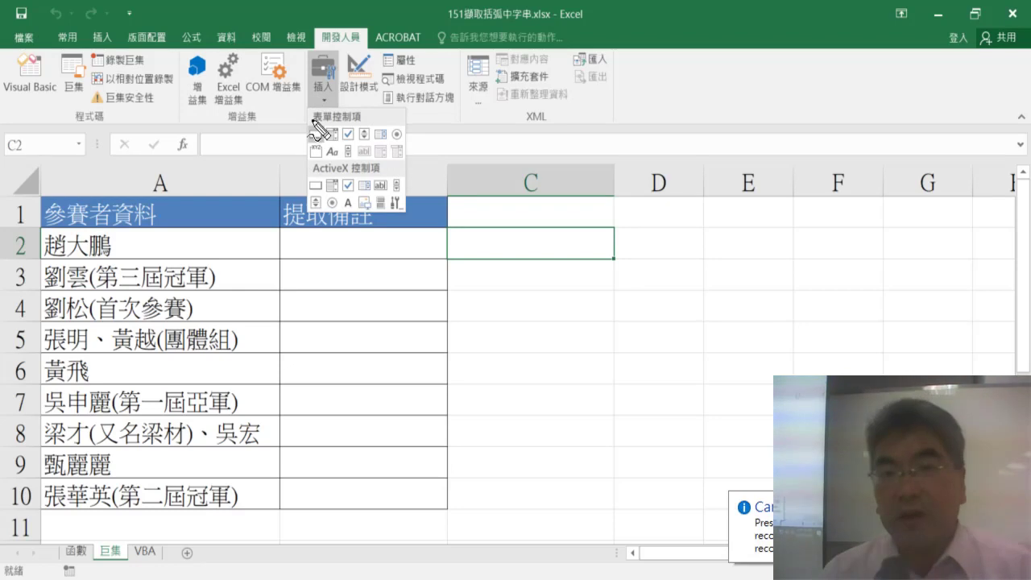
mouse_move(360, 23)
mouse_down()
mouse_move(367, 30)
mouse_move(337, 103)
mouse_move(314, 129)
mouse_move(505, 222)
mouse_move(509, 201)
mouse_move(506, 286)
mouse_up()
mouse_move(506, 237)
mouse_down()
mouse_move(584, 241)
mouse_move(522, 280)
mouse_up()
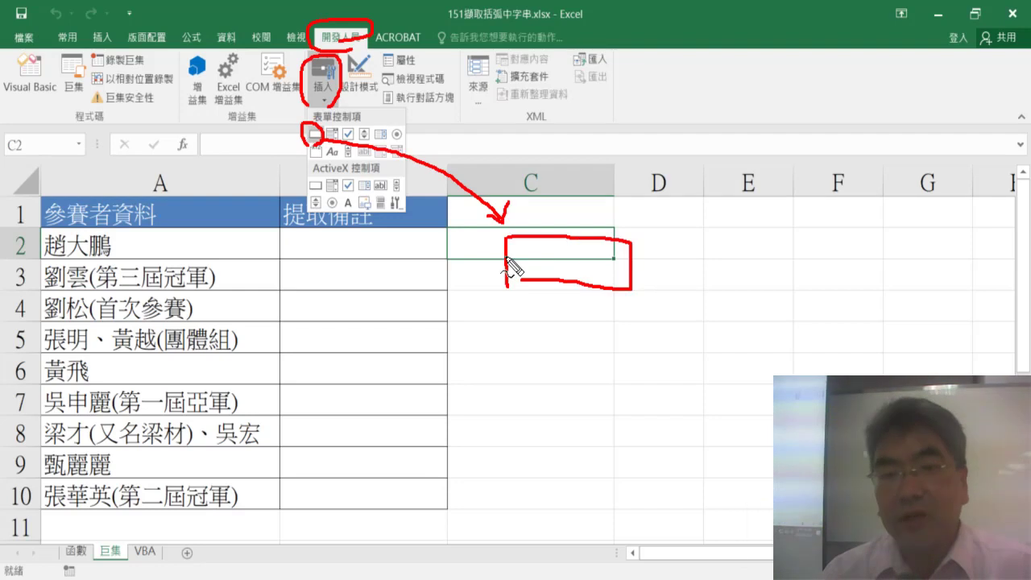
mouse_move(66, 109)
mouse_down()
mouse_move(51, 63)
mouse_move(85, 63)
mouse_up()
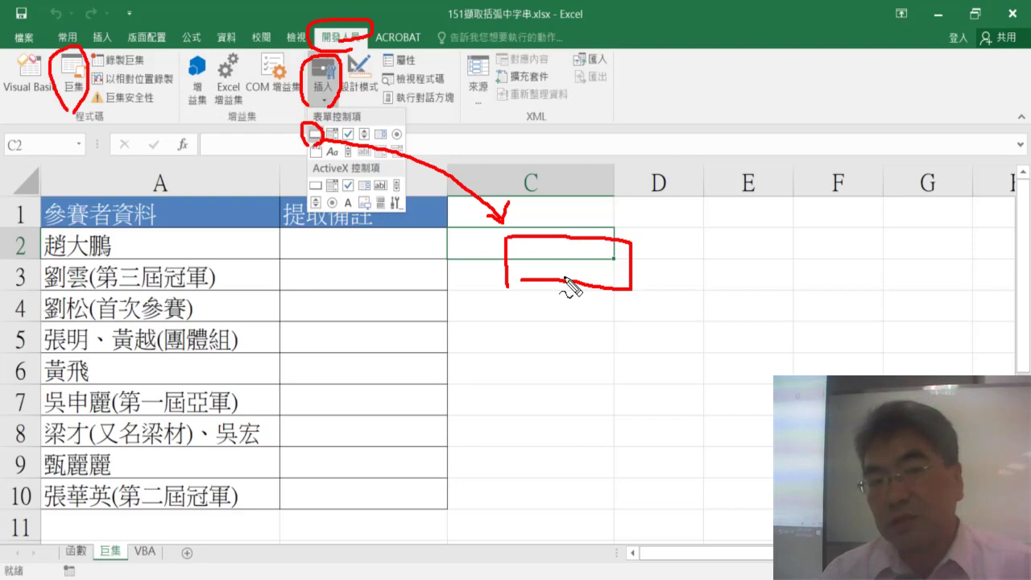
key(Escape)
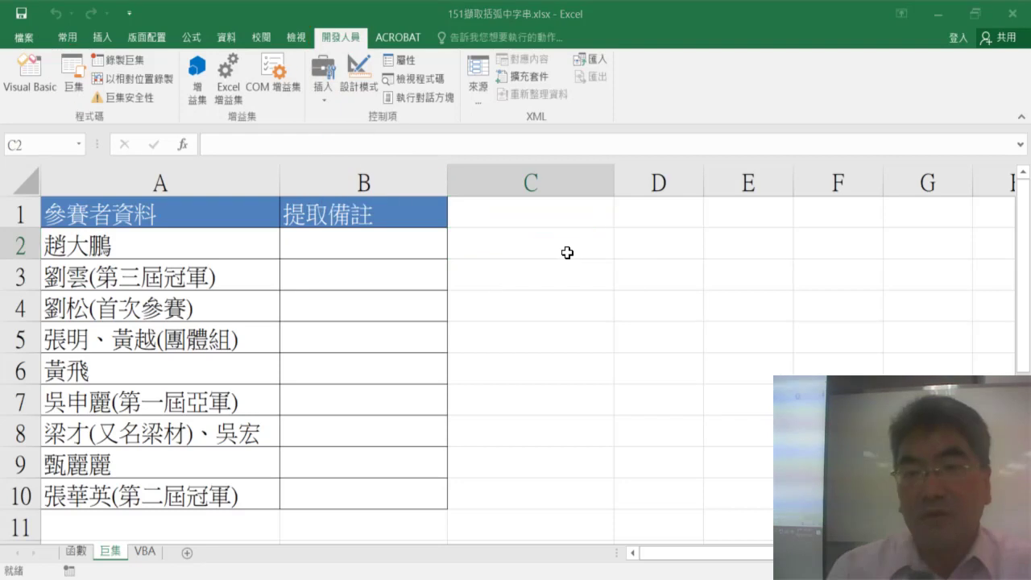
click(316, 90)
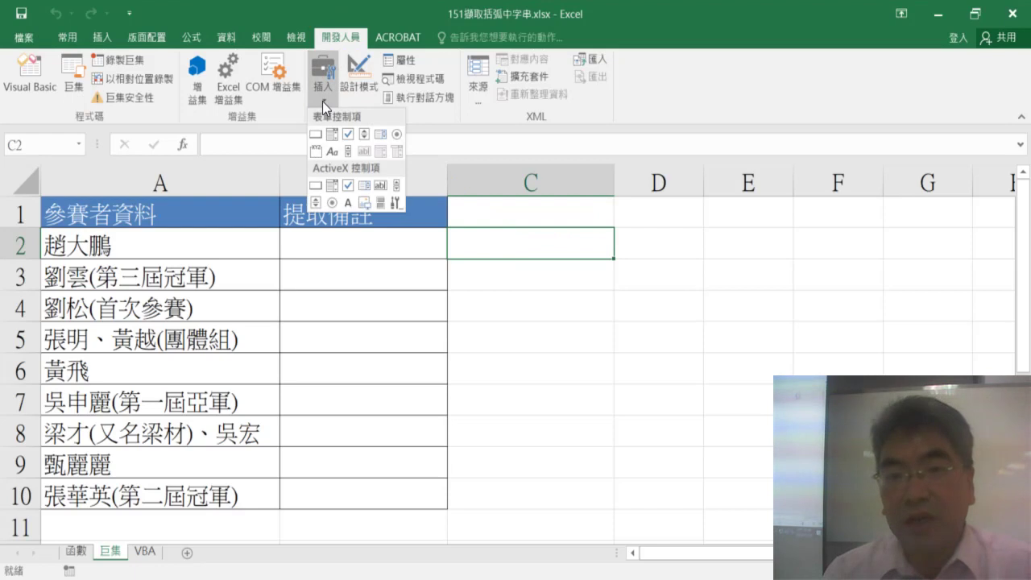
click(316, 129)
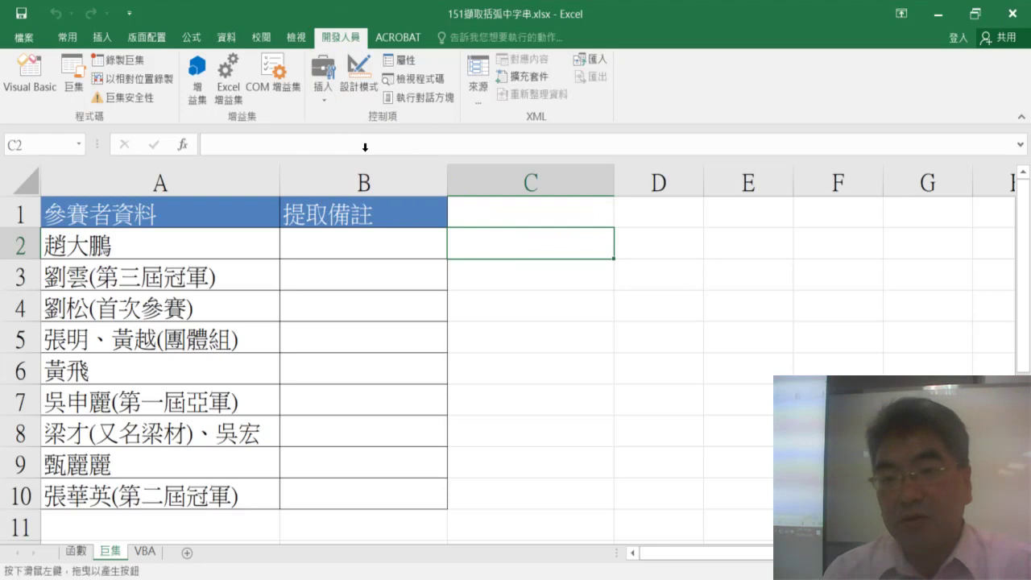
Draw a button over C2:D3 and assign it the 括弧字串_巨集 macro
drag(499, 234, 668, 274)
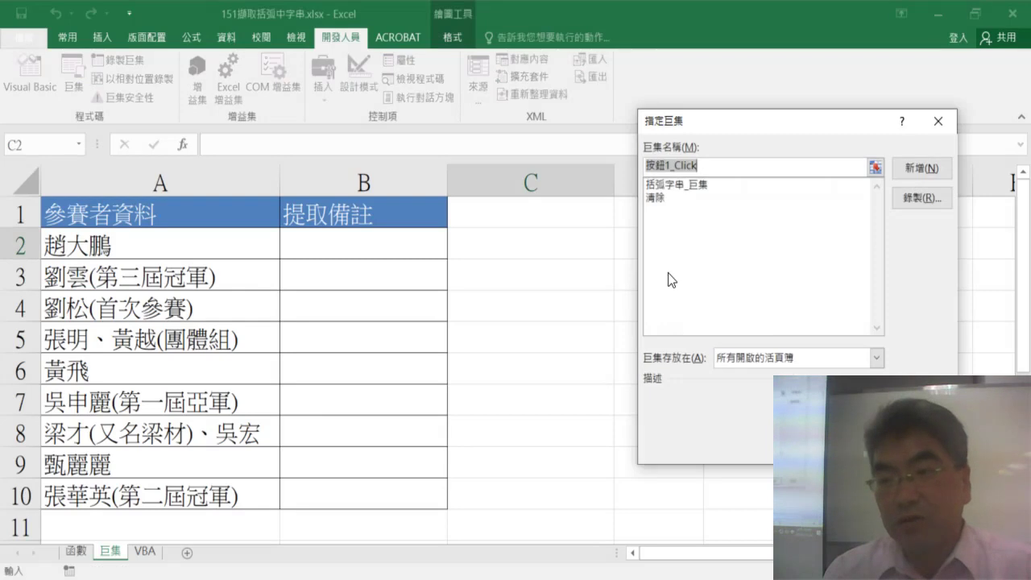
click(691, 185)
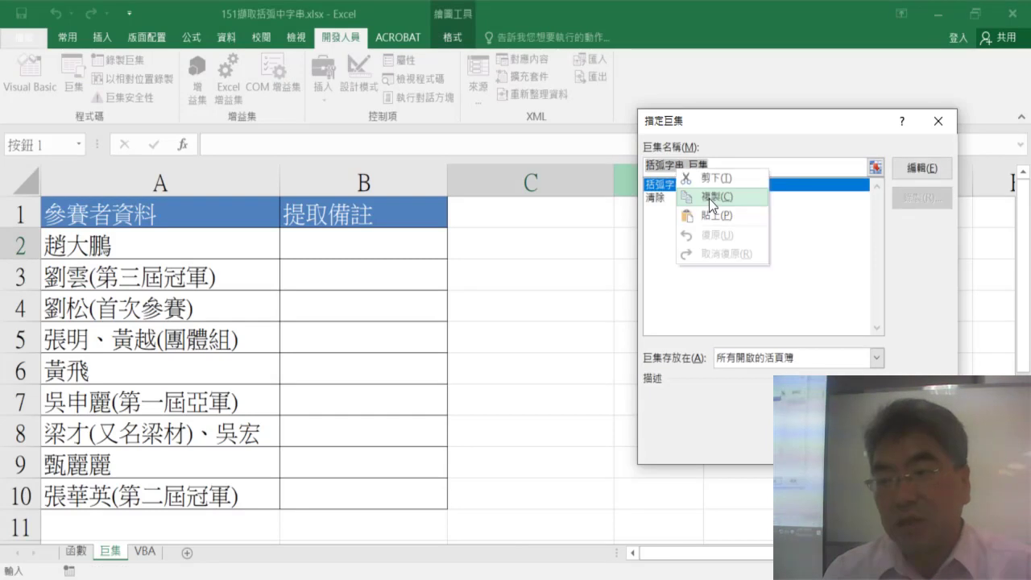
click(708, 196)
click(866, 439)
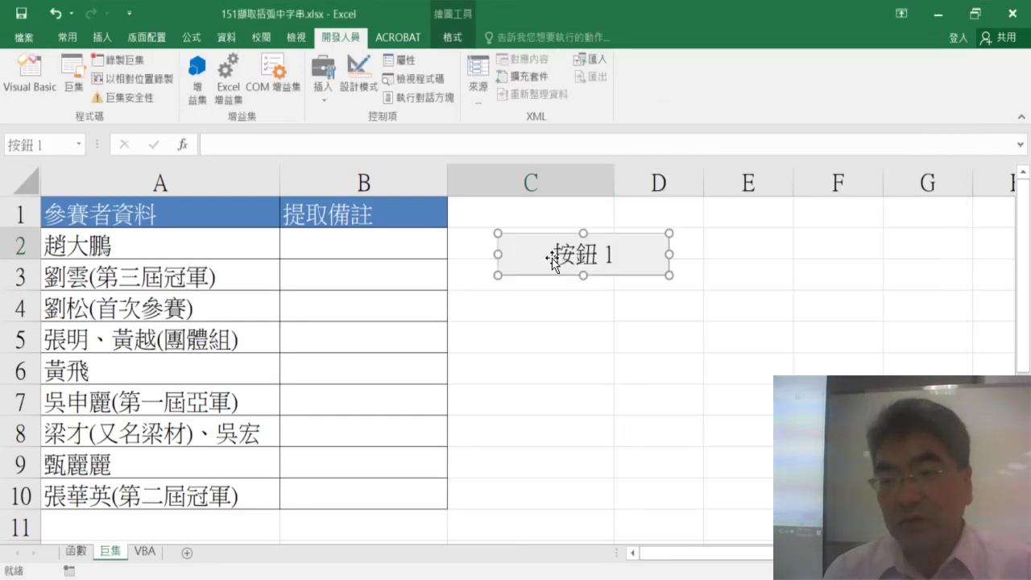
Change the button's caption to 括弧字串_巨集
click(553, 256)
key(Delete)
key(Delete)
key(Delete)
key(Delete)
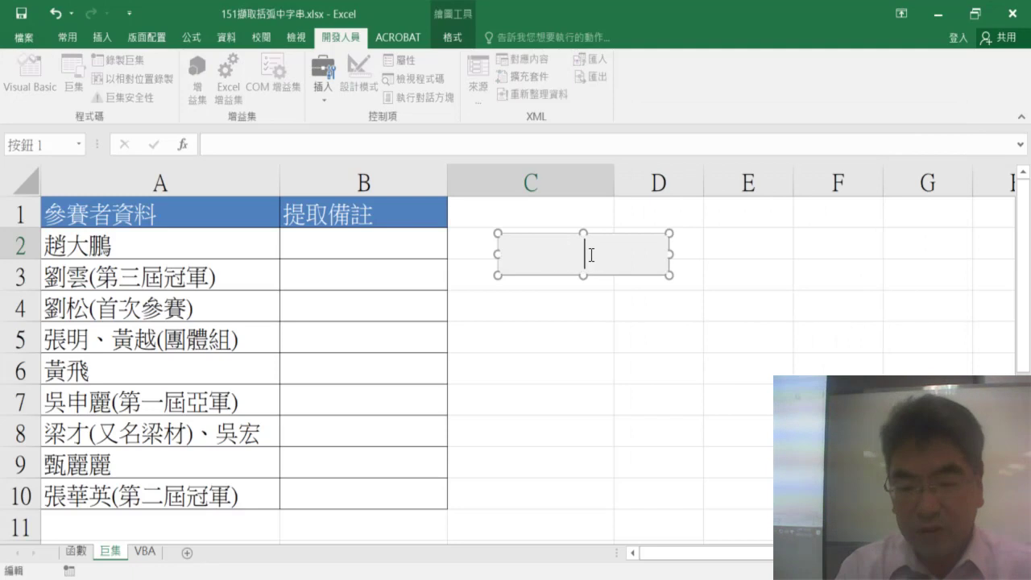
text(括弧字串_巨集)
click(608, 318)
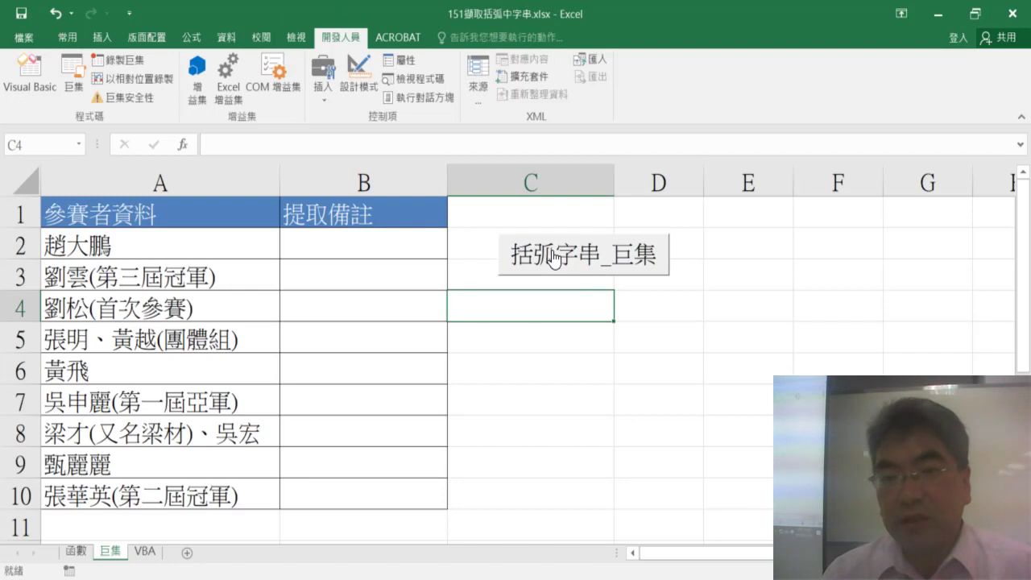
click(324, 83)
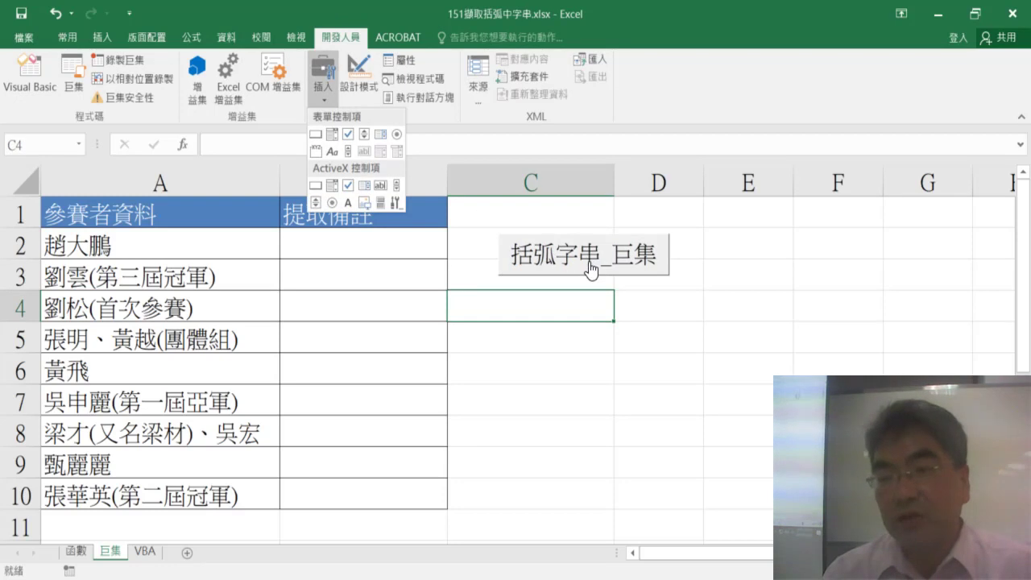
Copy the 括弧字串_巨集 button and place the copy just below the original
right_click(566, 252)
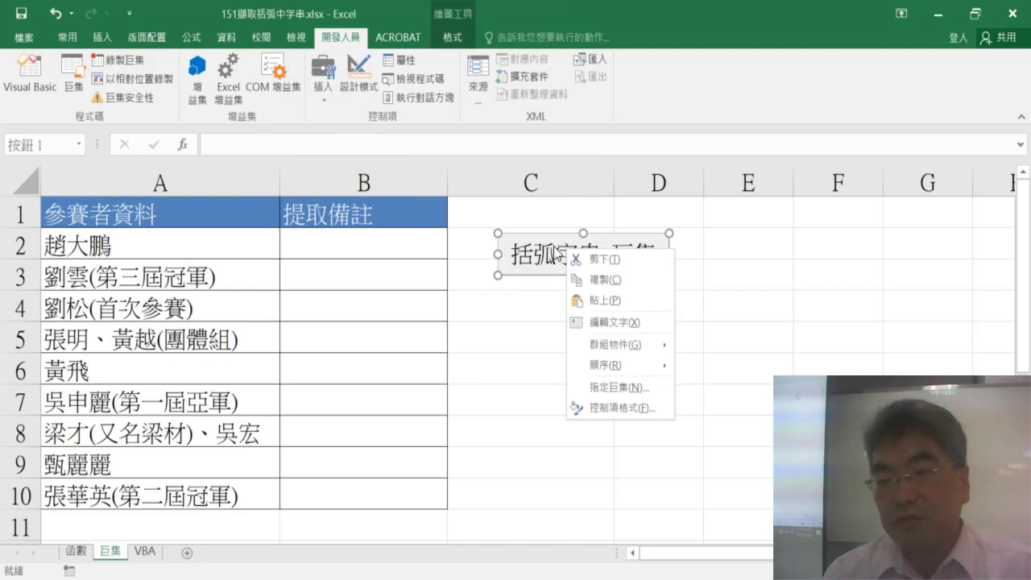
click(597, 278)
click(504, 282)
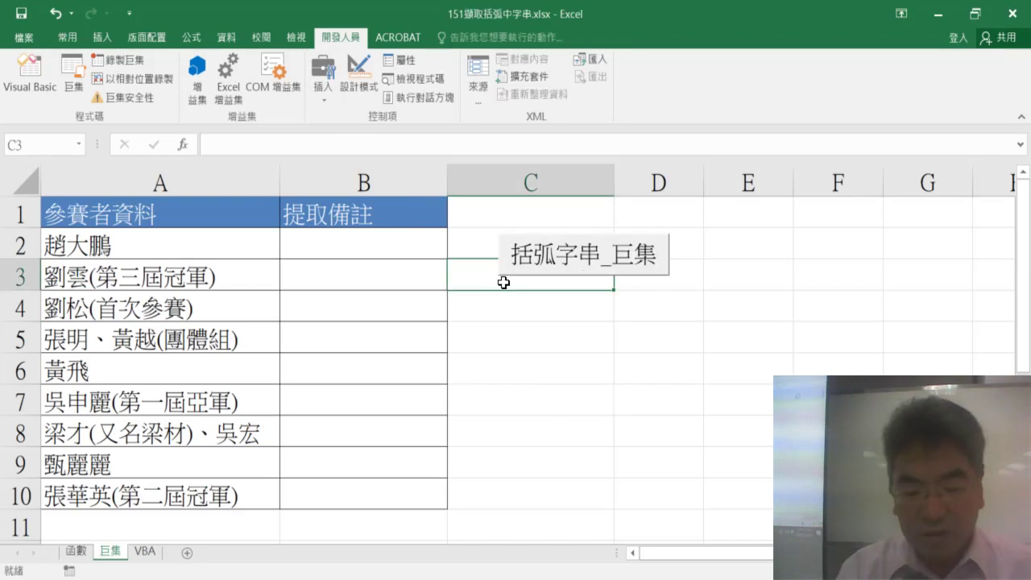
key(ctrl+v)
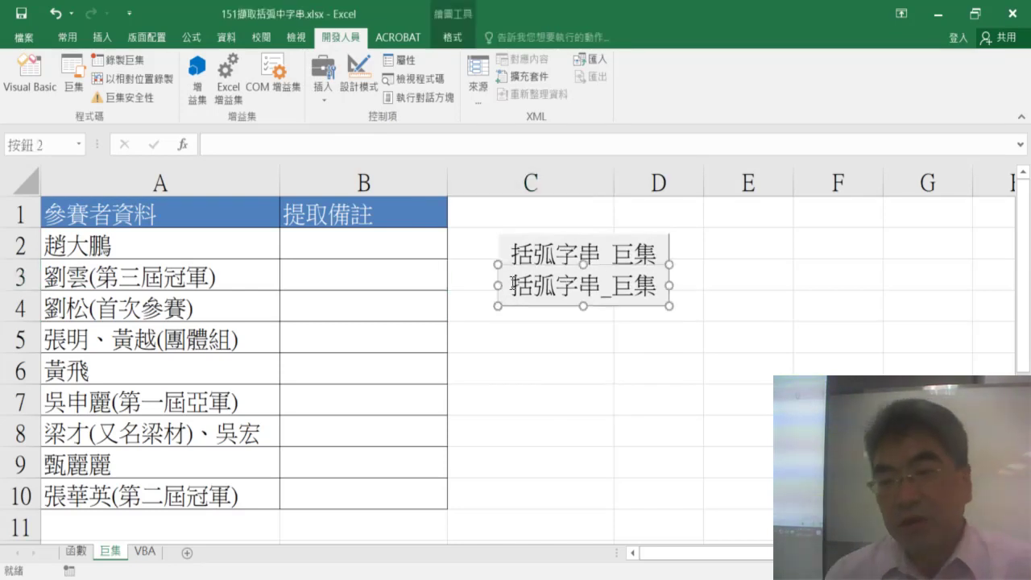
drag(563, 269, 562, 286)
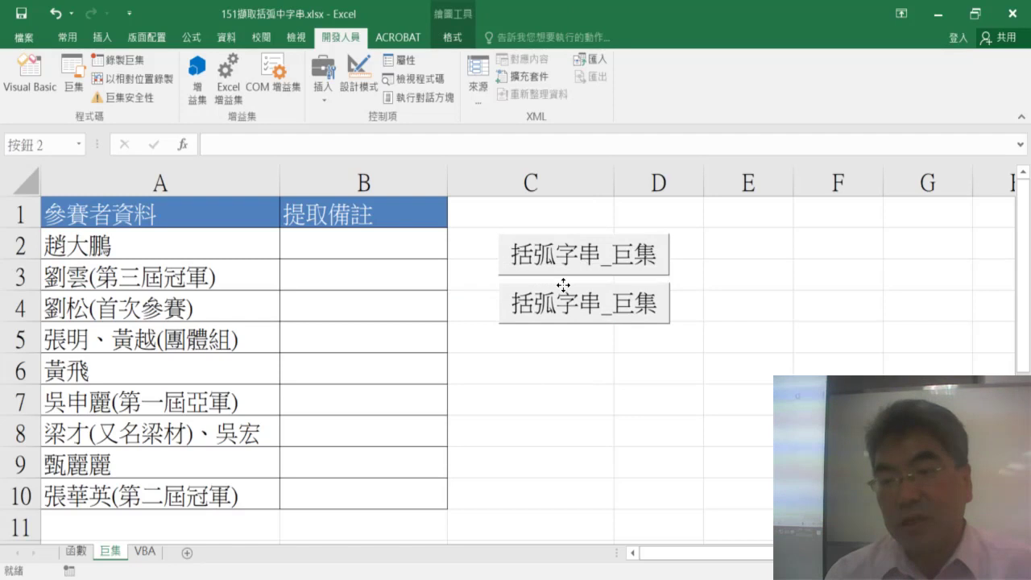
Assign the 清除 macro to the copied button
right_click(612, 285)
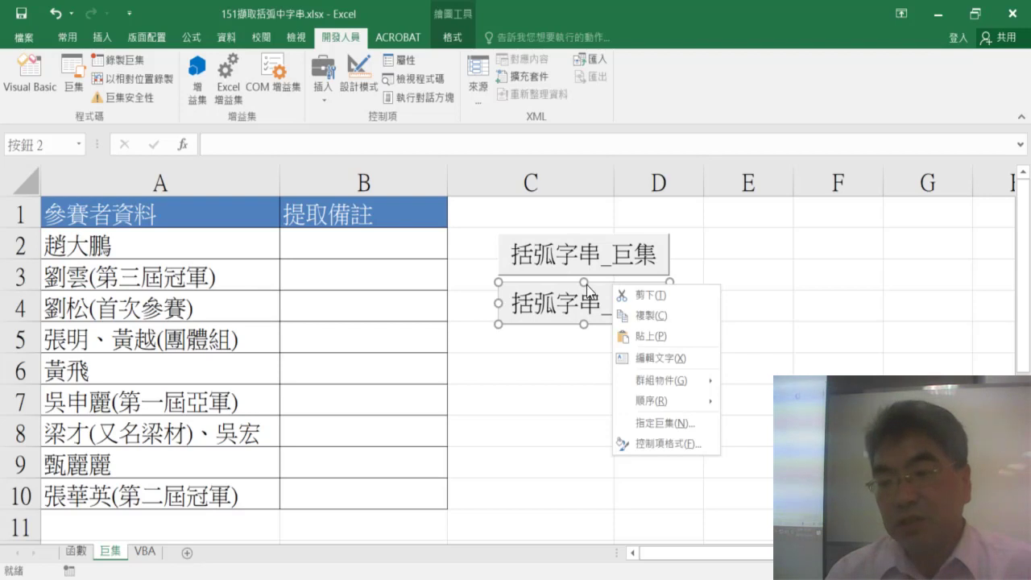
click(674, 429)
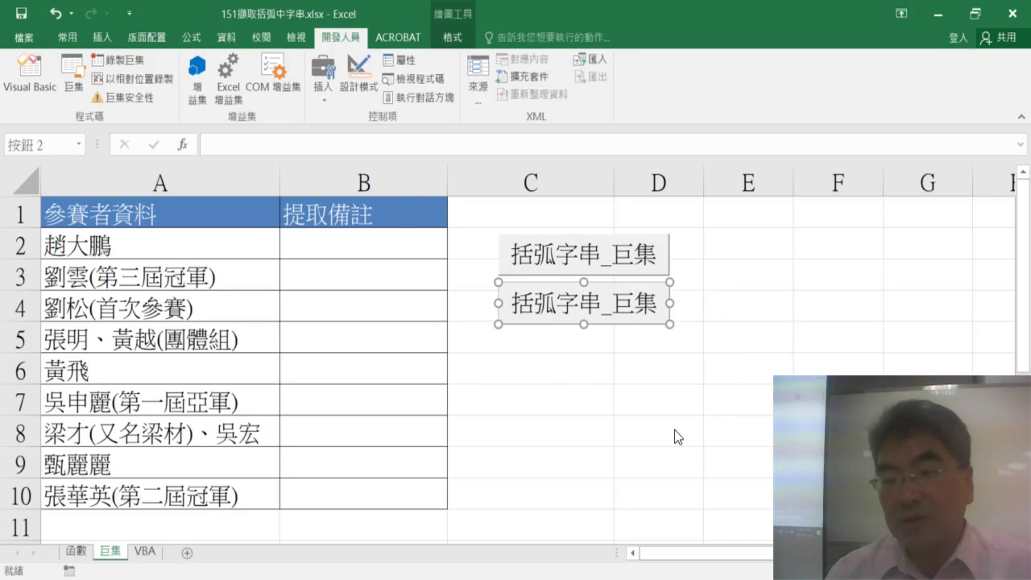
click(538, 308)
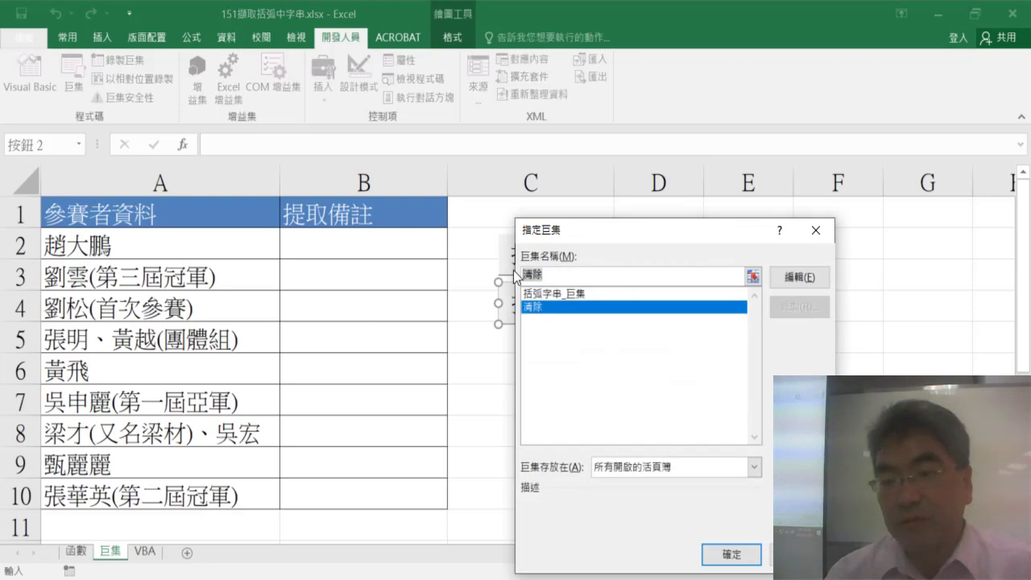
right_click(528, 273)
click(589, 360)
click(730, 555)
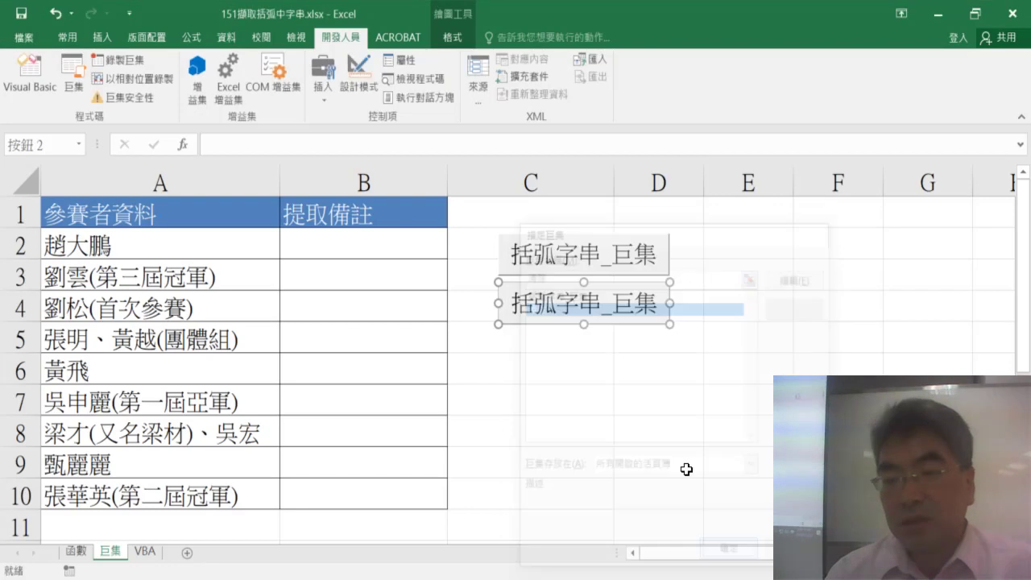
Change the copied button's caption to 清除
key(Delete)
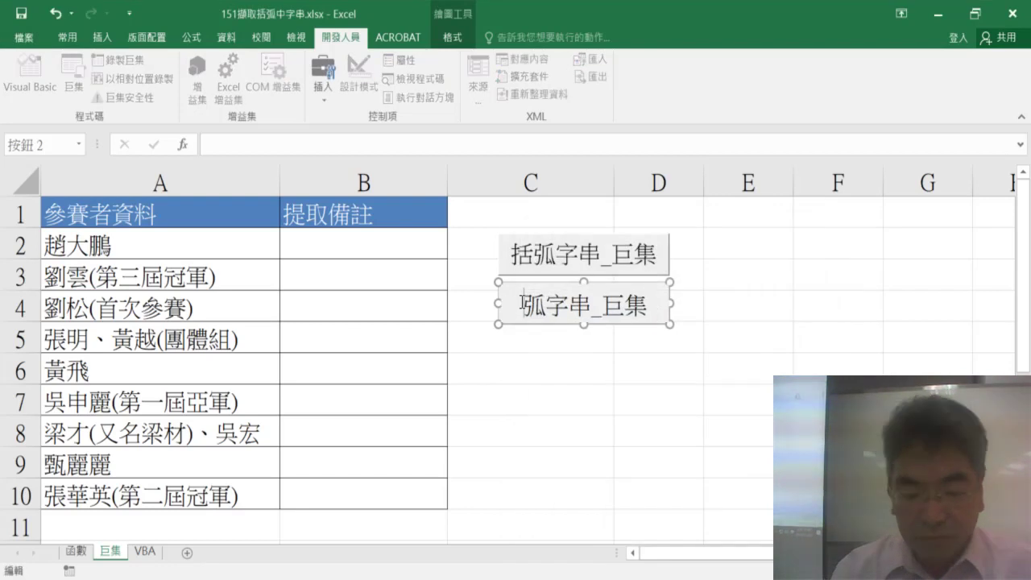
key(Delete)
key(Delete)
key(Delete)
text(清除)
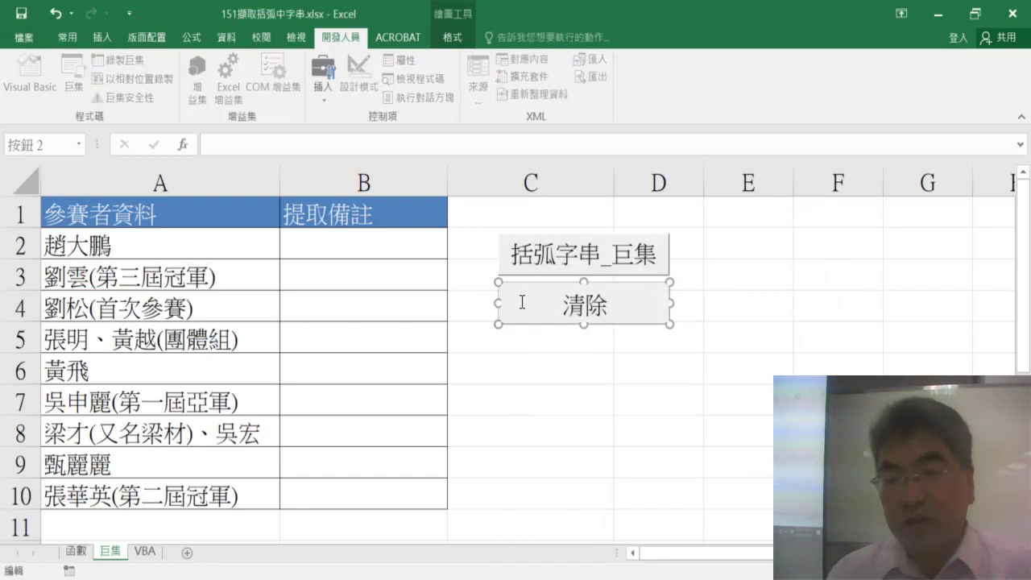
click(583, 406)
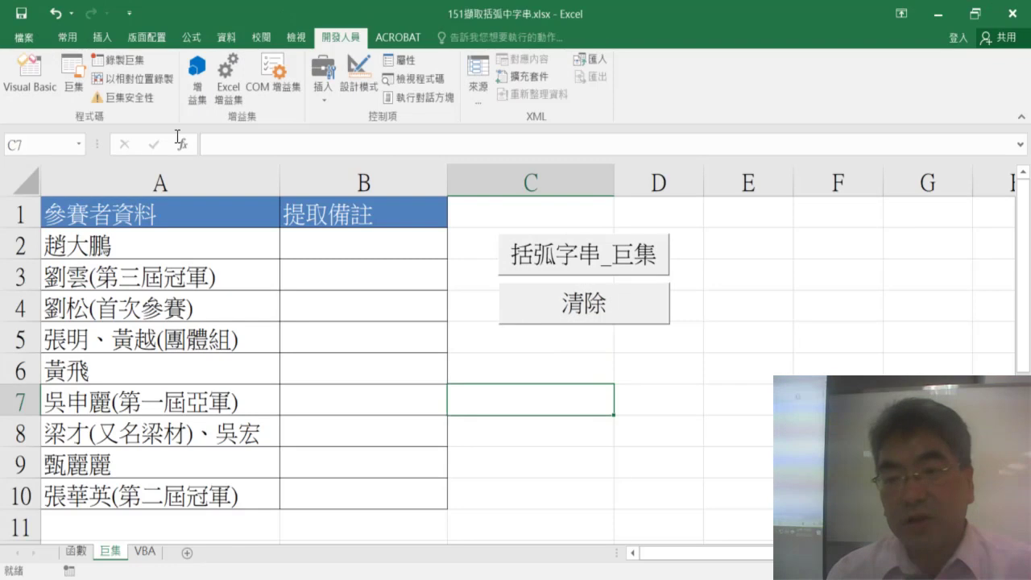
click(584, 262)
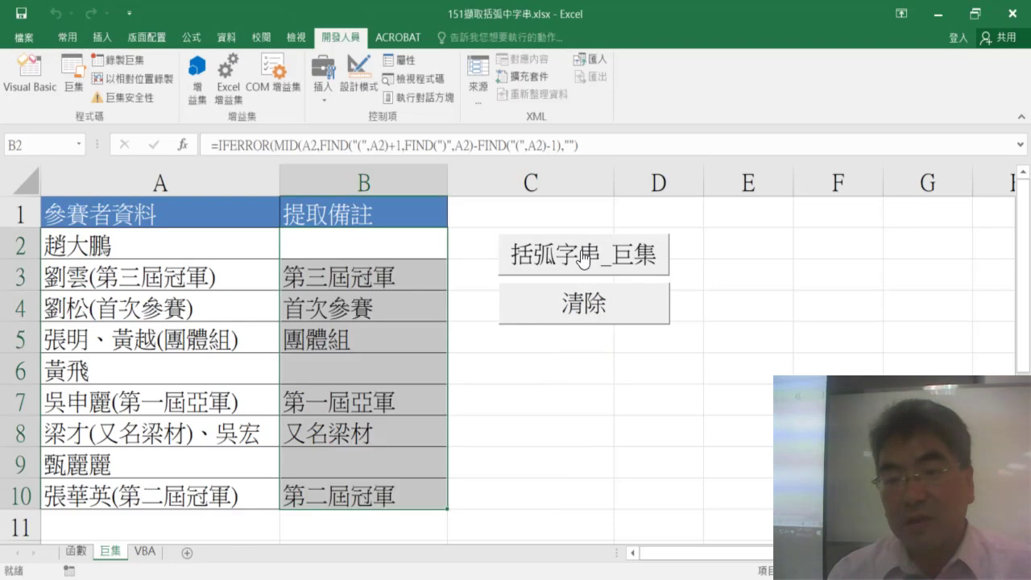
click(586, 305)
click(598, 264)
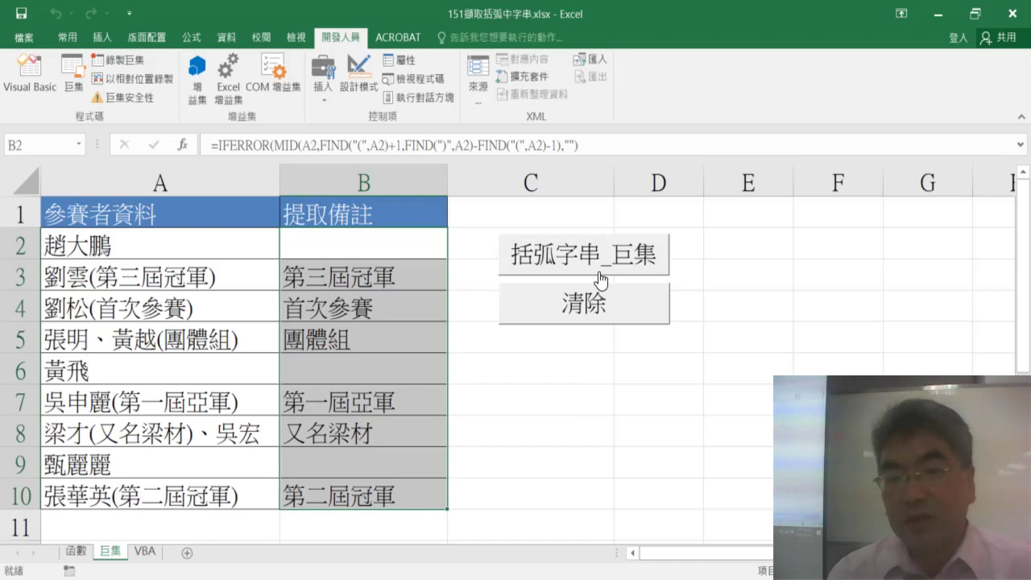
click(601, 302)
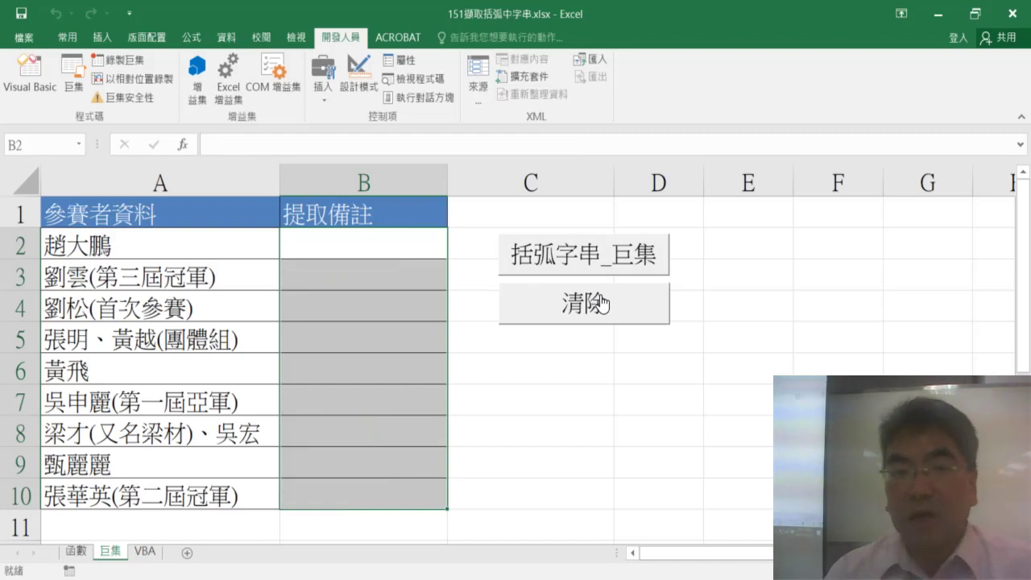
click(38, 84)
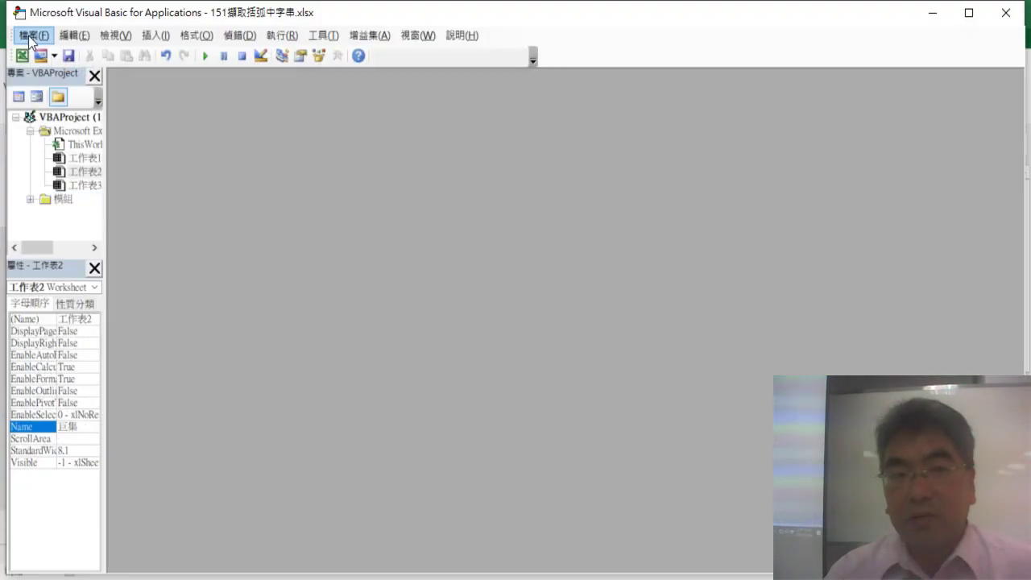
Resize the VBA window and panes, then open Module1 maximized to show both macros
mouse_move(88, 12)
mouse_down()
mouse_move(305, 109)
mouse_move(289, 107)
mouse_up()
drag(314, 208, 421, 217)
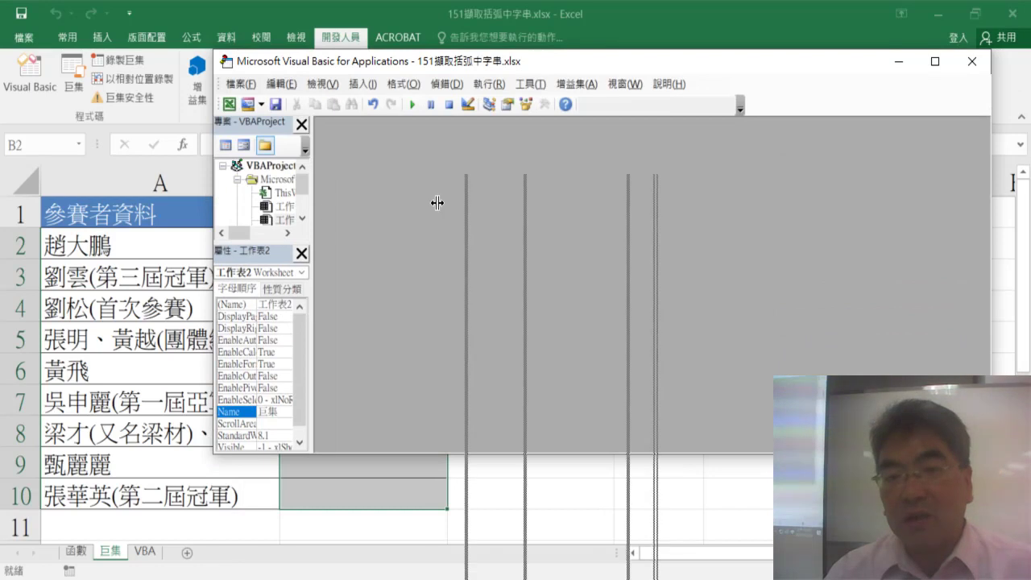
drag(340, 241, 341, 316)
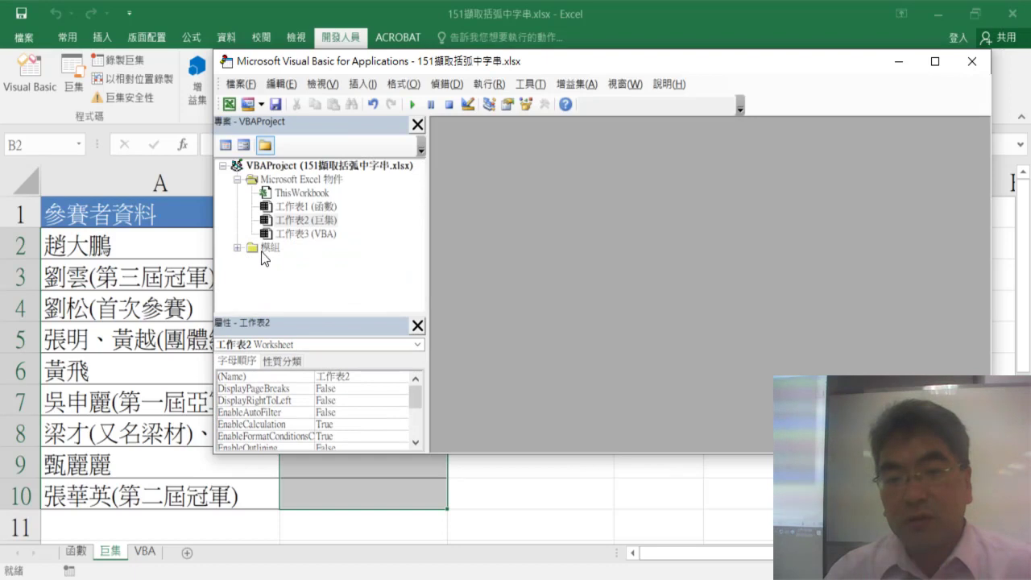
click(237, 248)
double_click(290, 261)
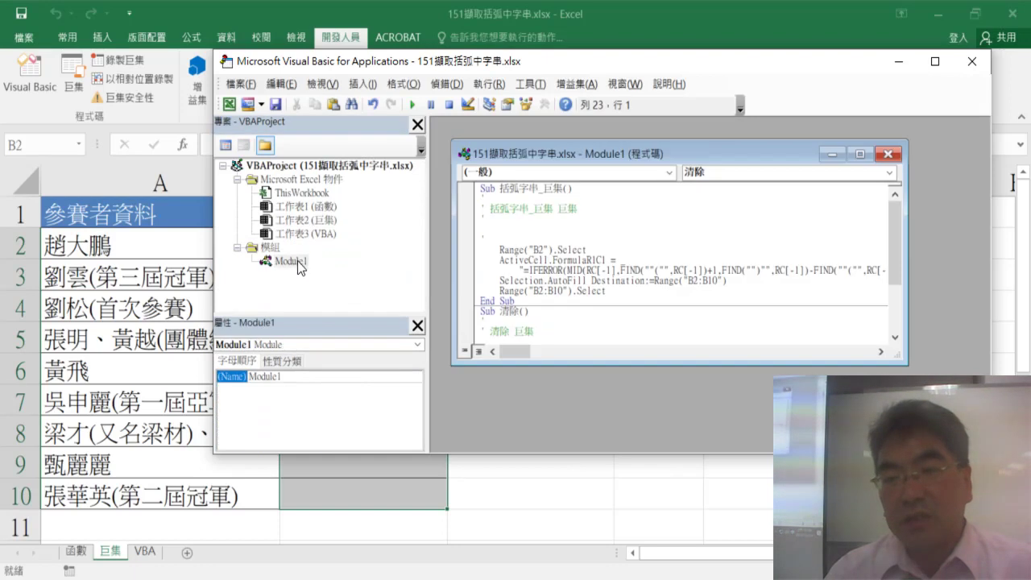
double_click(578, 156)
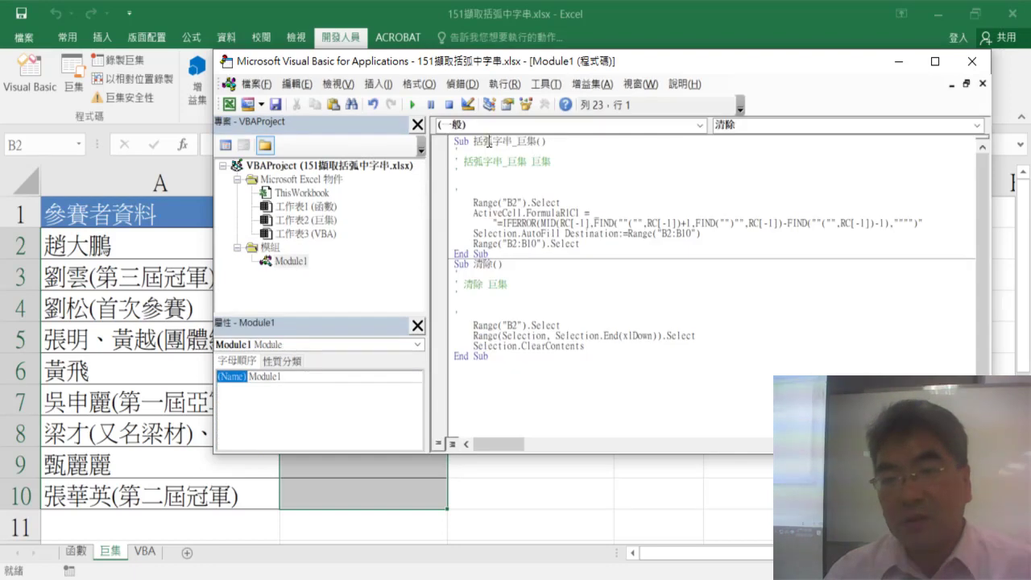
drag(472, 141, 511, 141)
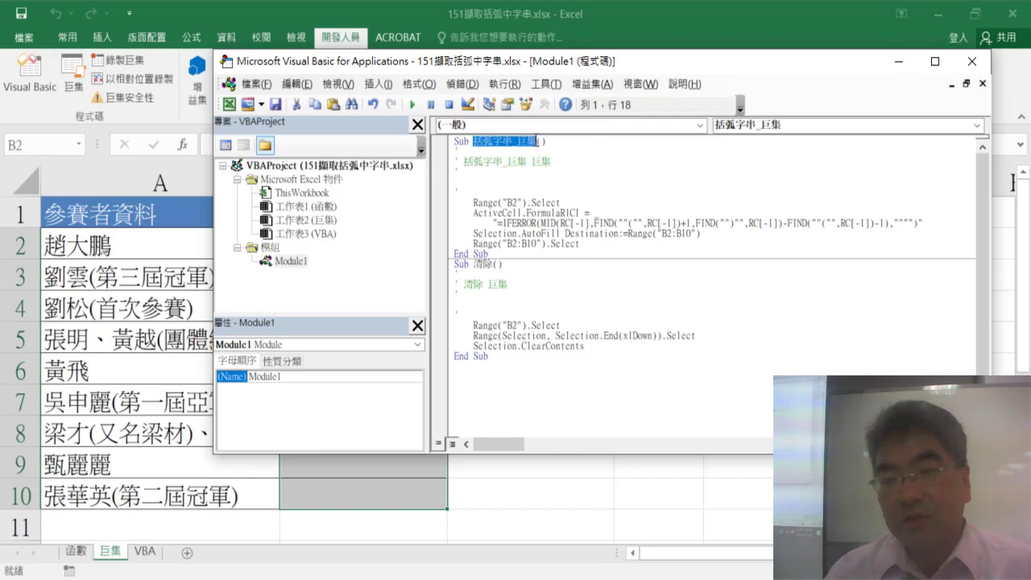
Replace the generated comments under Sub 括弧字串_巨集() with a '1 step comment
mouse_move(578, 244)
mouse_down()
mouse_move(456, 198)
mouse_move(446, 156)
mouse_up()
key(Delete)
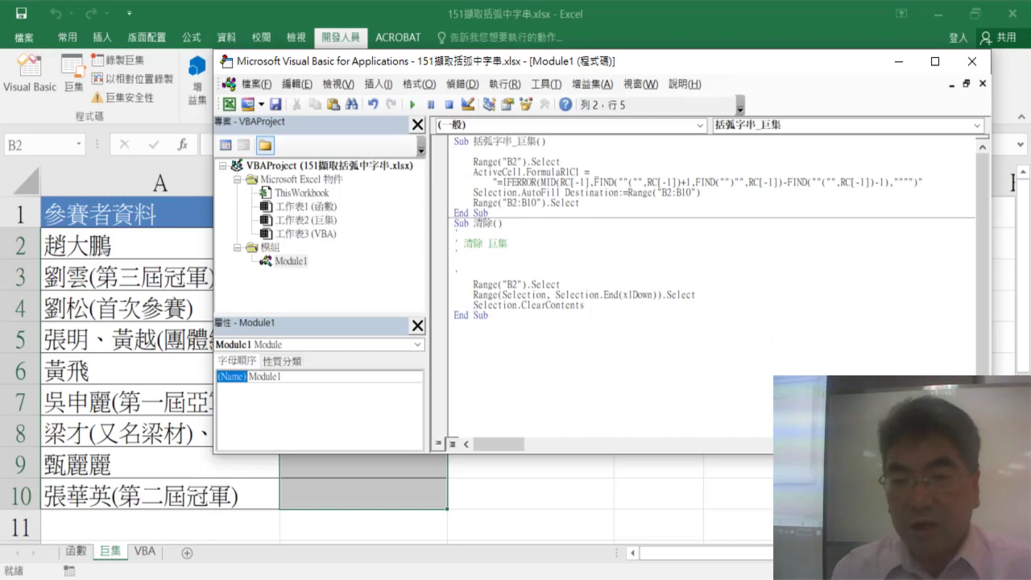
text(')
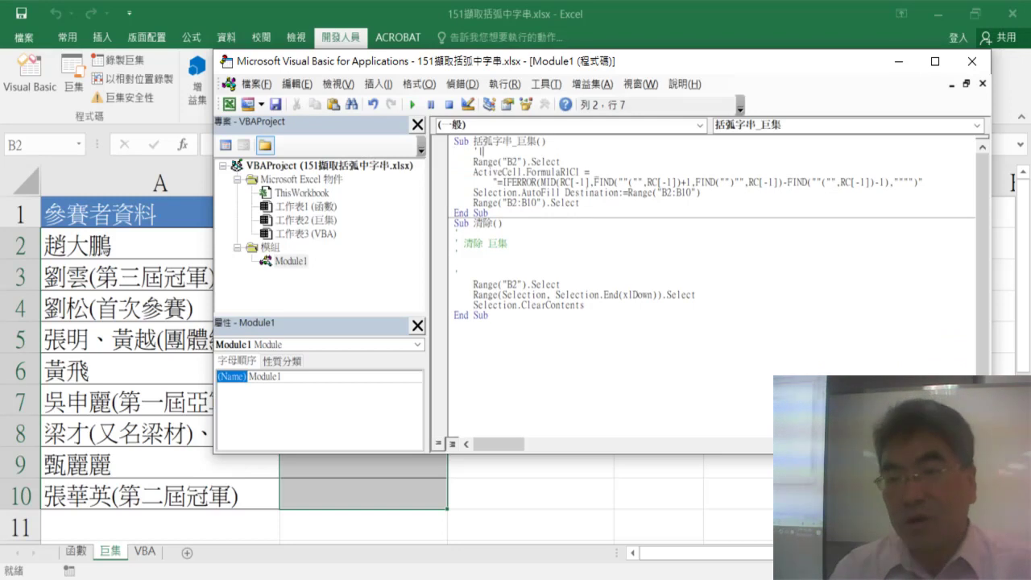
text( 1)
click(487, 153)
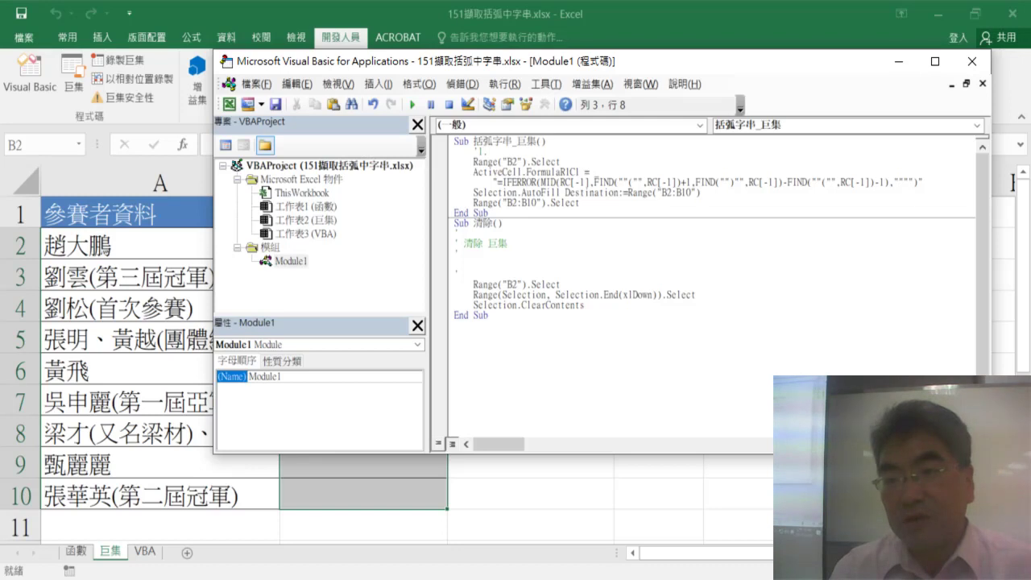
key(End)
key(Return)
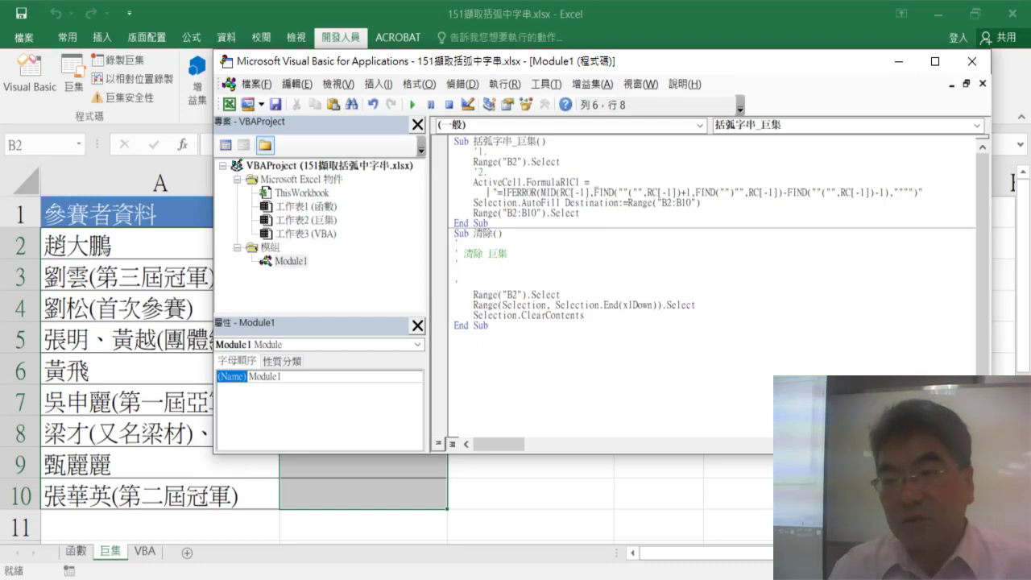
Add the '3. comment above the AutoFill statement and highlight its Destination range
key(Return)
text(ㄅ)
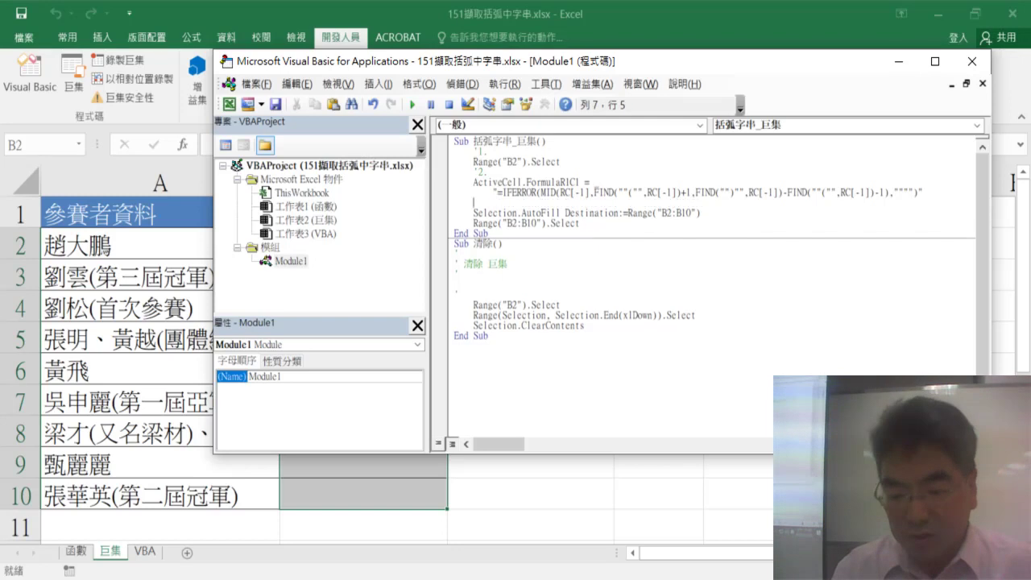
key(BackSpace)
text(3.)
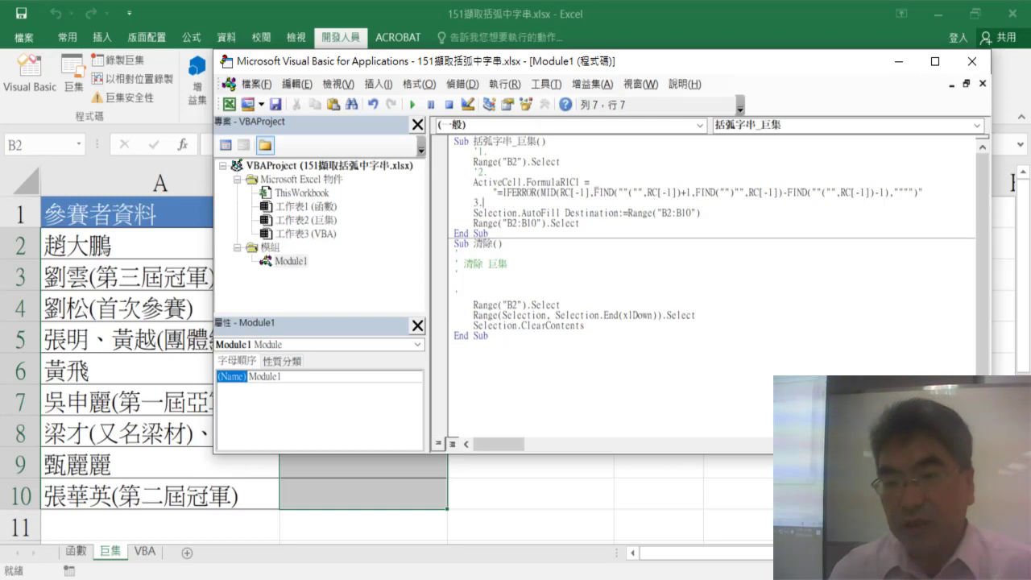
text('3.)
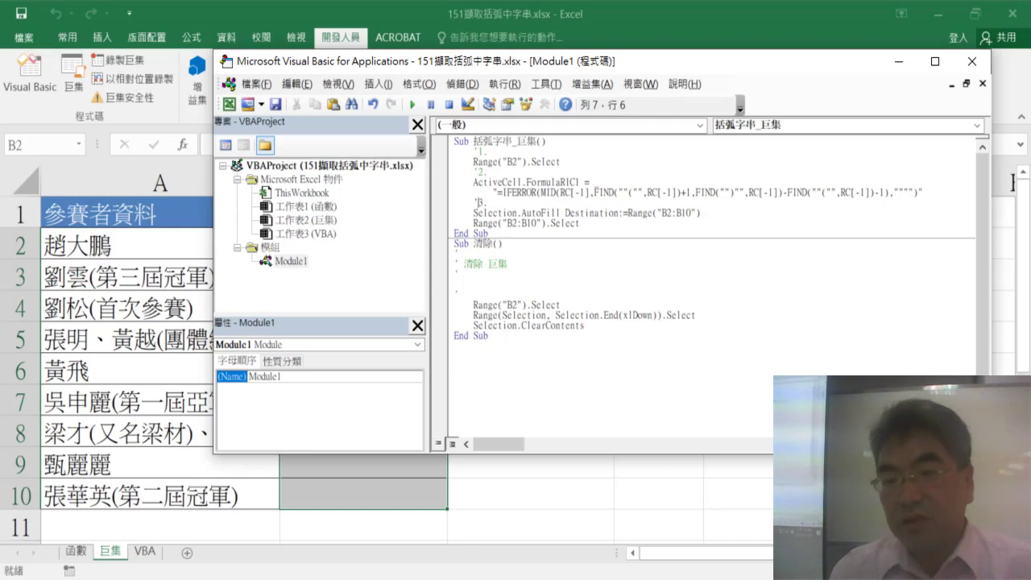
key(Down)
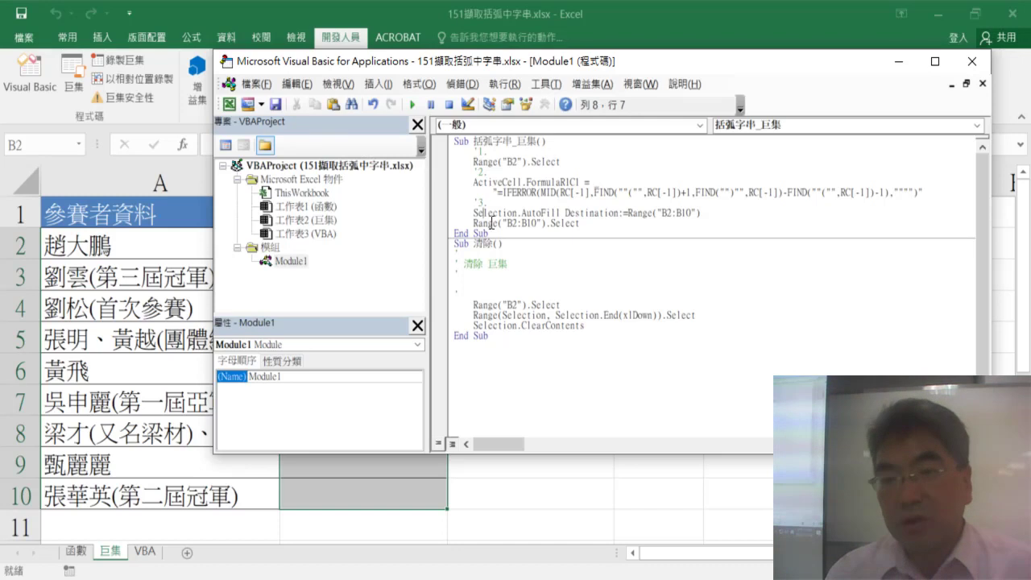
drag(473, 214, 558, 214)
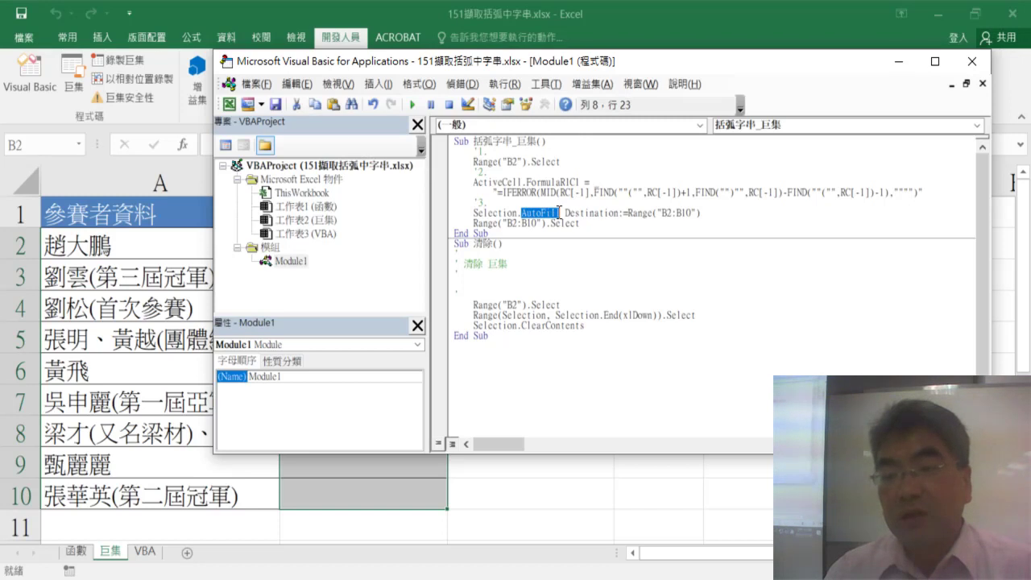
drag(700, 213, 475, 223)
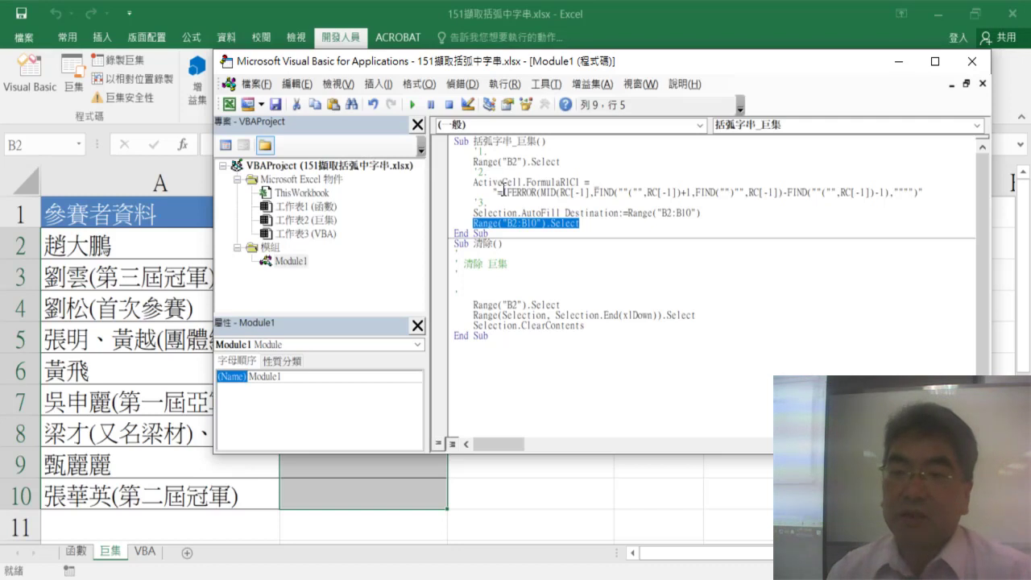
Replace the old comment lines under Sub 清除() with a '1 comment
click(478, 288)
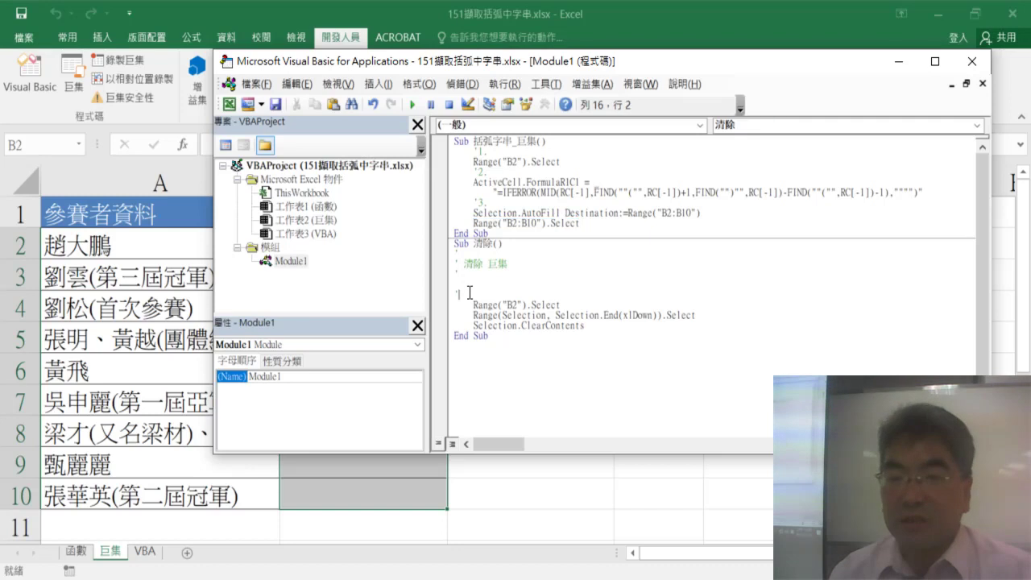
drag(470, 292, 455, 256)
key(Delete)
text(ㄎ)
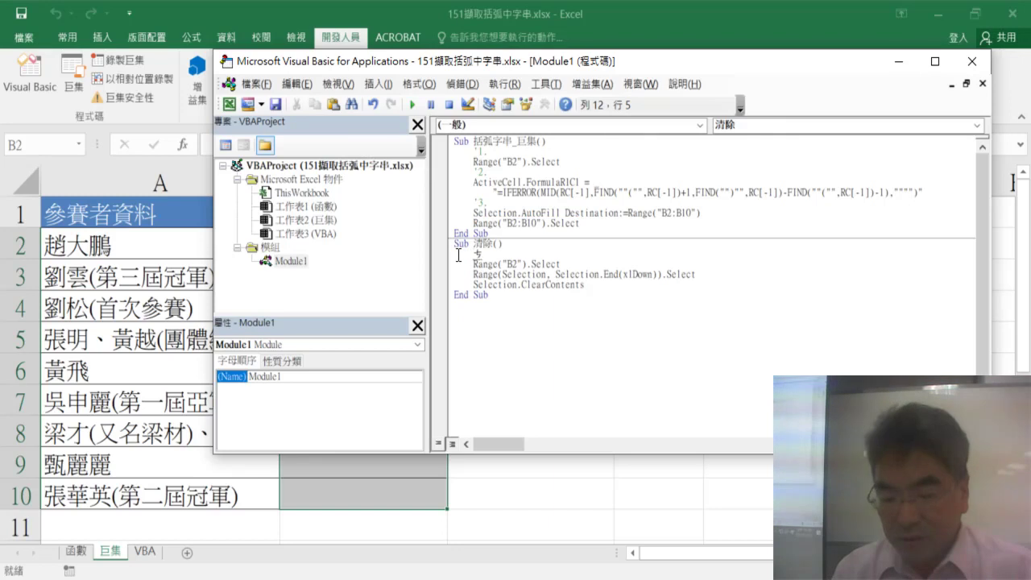
text('1.)
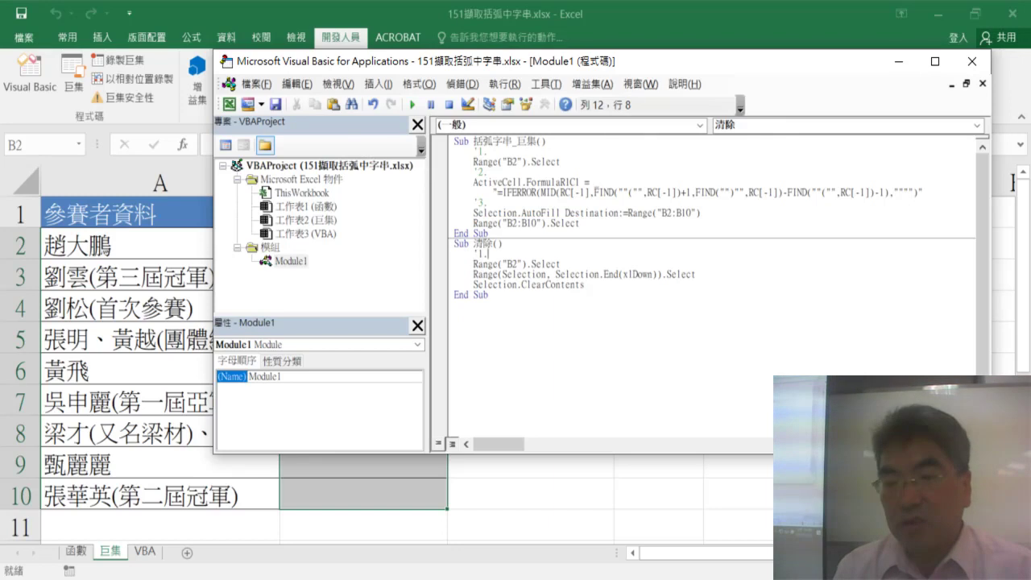
key(Down)
Add '2. and '3. comments above the range-selection and ClearContents statements
key(Return)
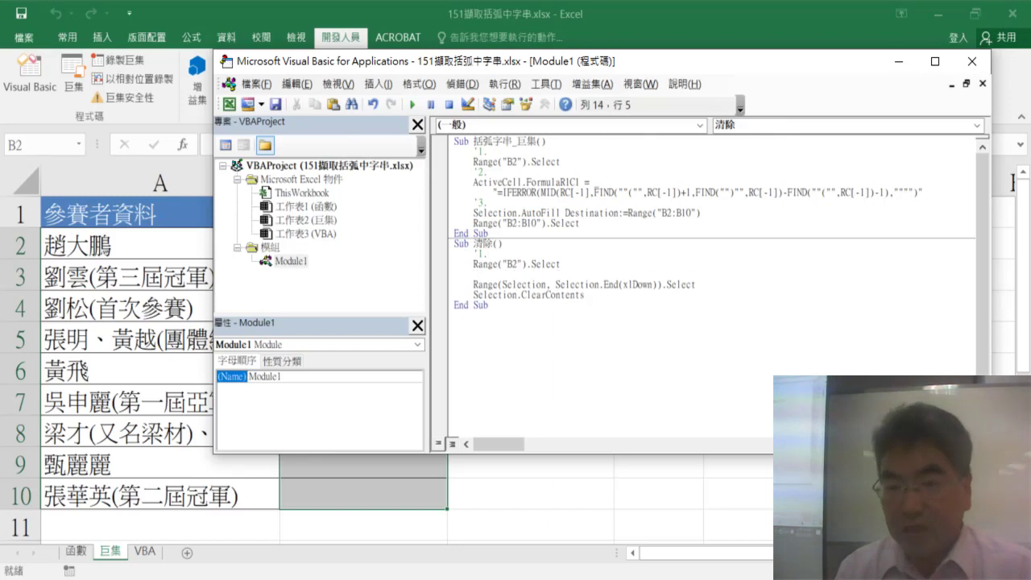
text(ㄘ)
key(BackSpace)
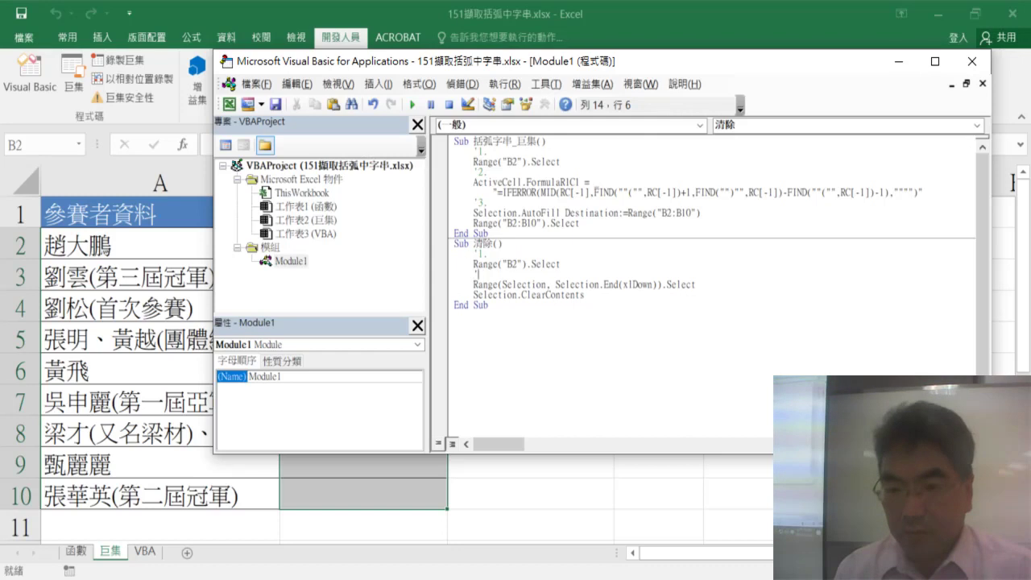
text(2.)
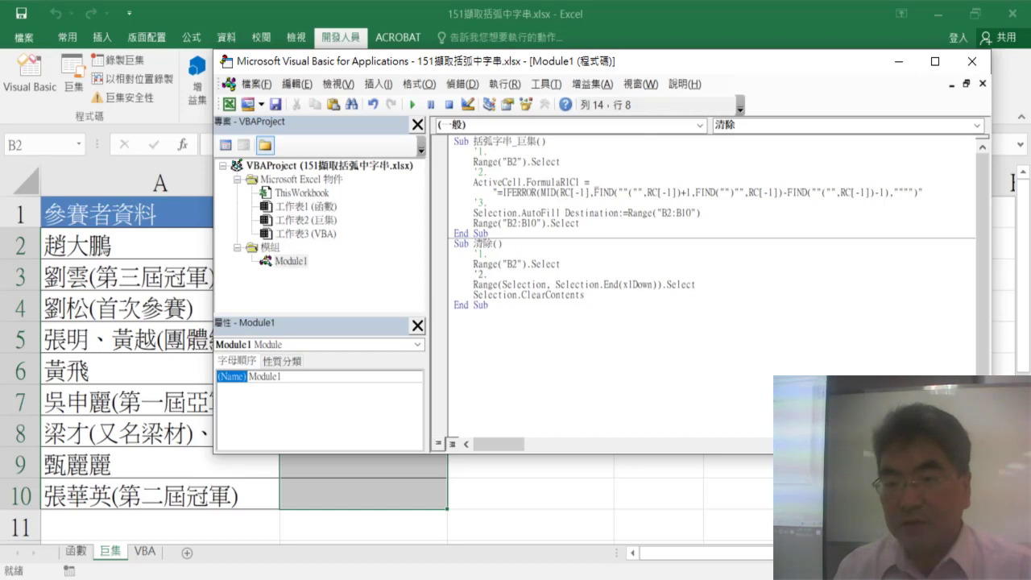
key(Return)
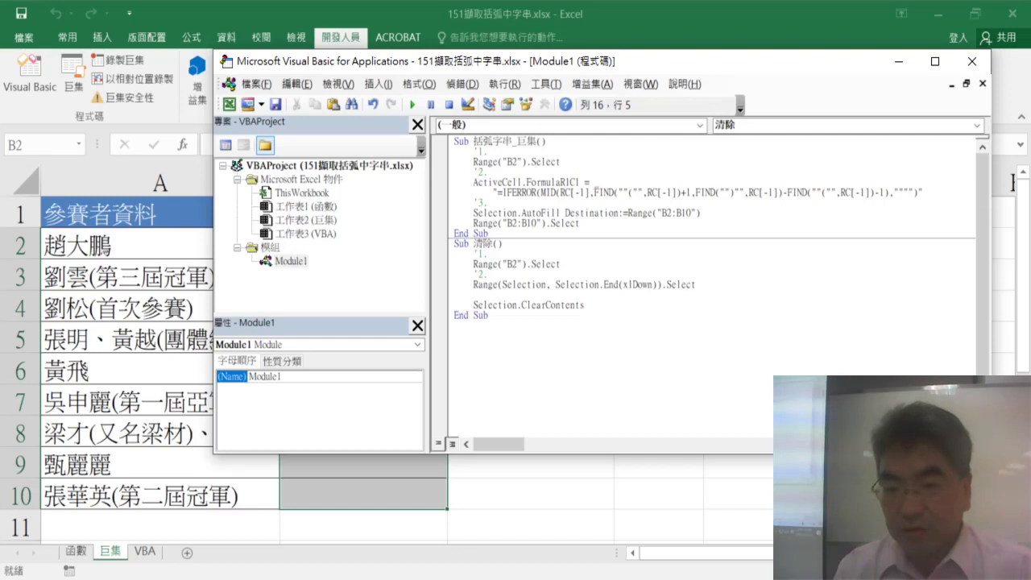
text(ㄘ)
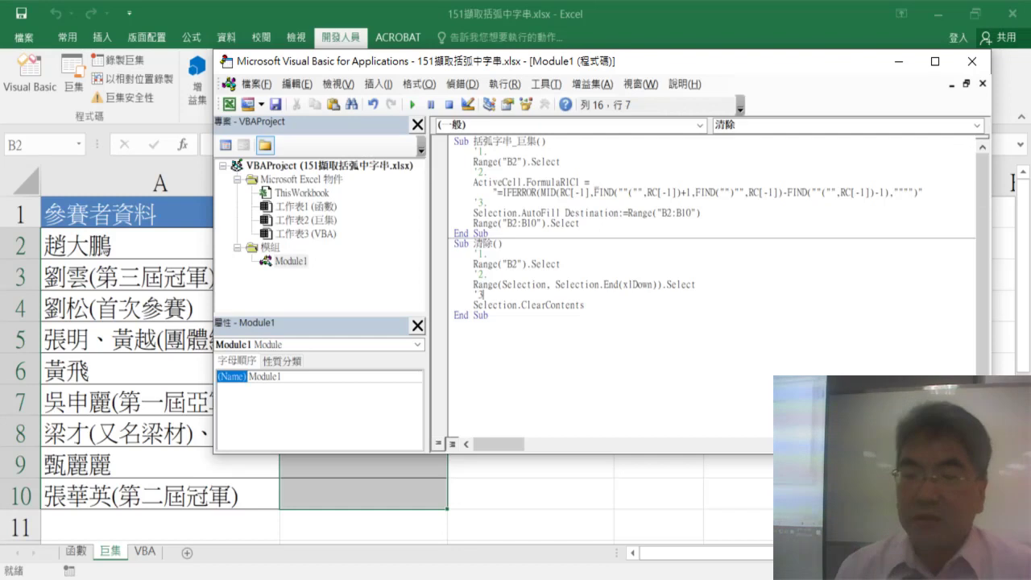
text(3.)
key(ctrl+End)
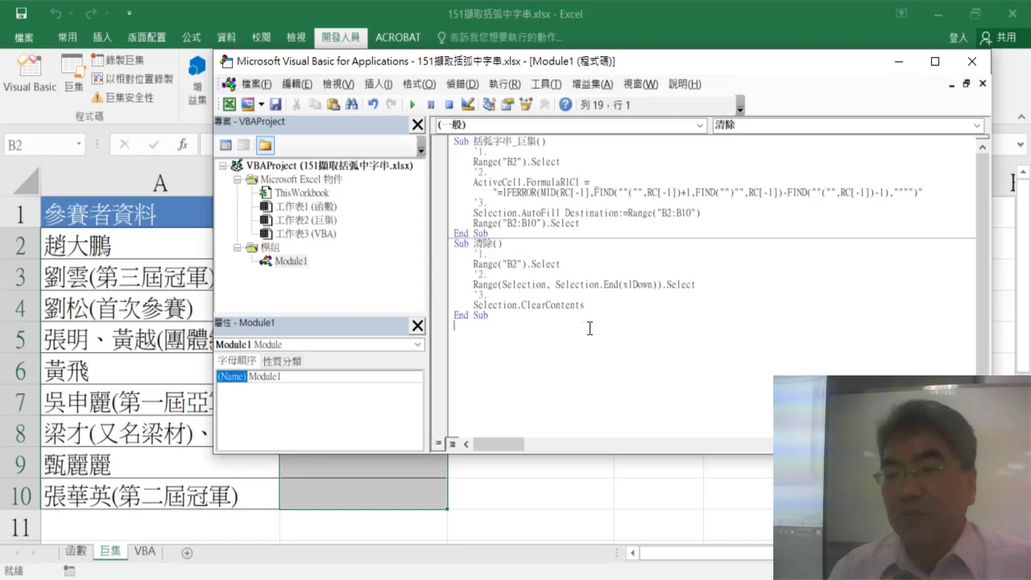
drag(698, 284, 644, 276)
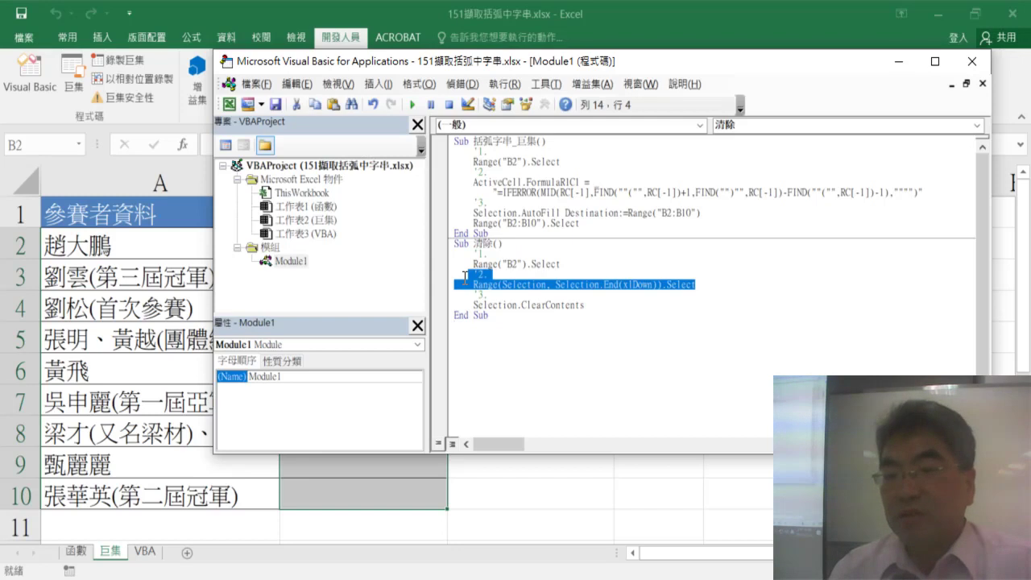
click(434, 283)
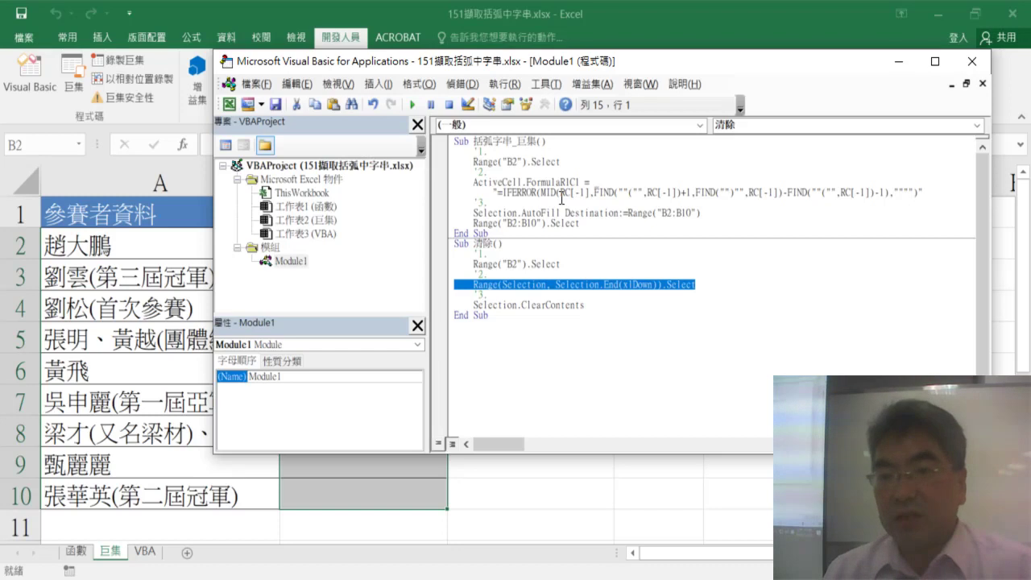
Return to the sheet and reopen the 括弧字串_巨集 macro's code from the Macros list
click(969, 63)
click(519, 414)
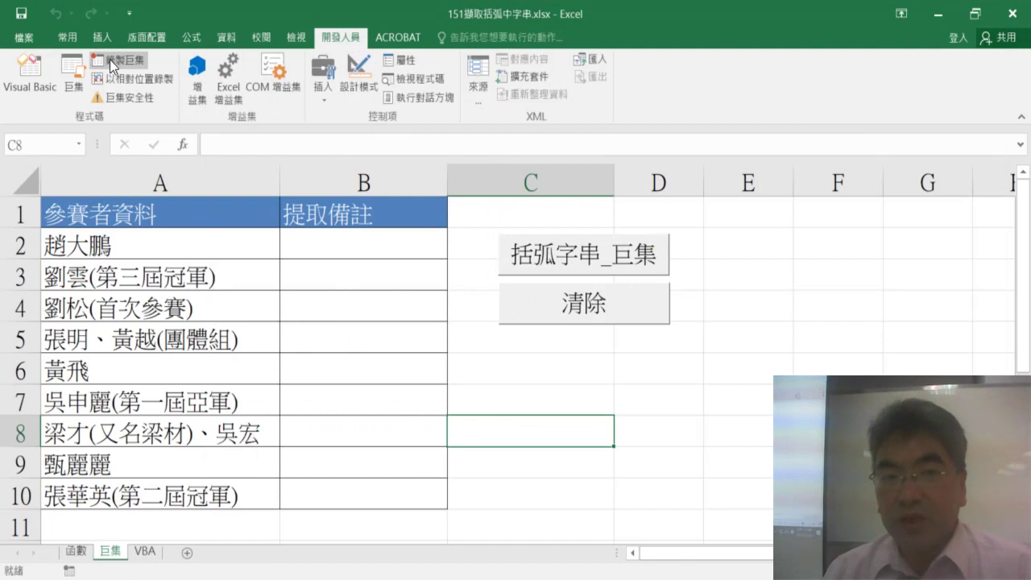
click(73, 76)
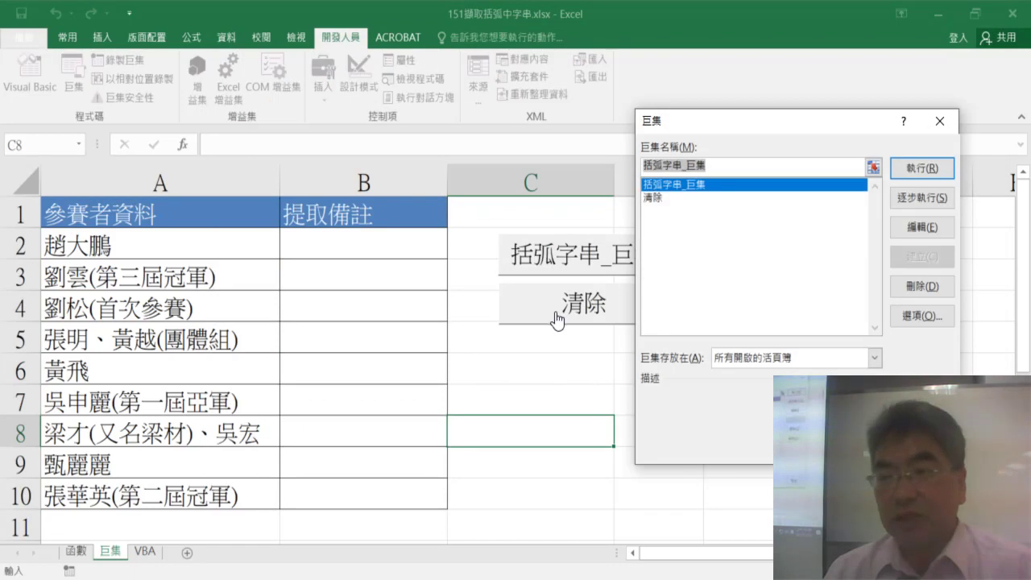
click(928, 229)
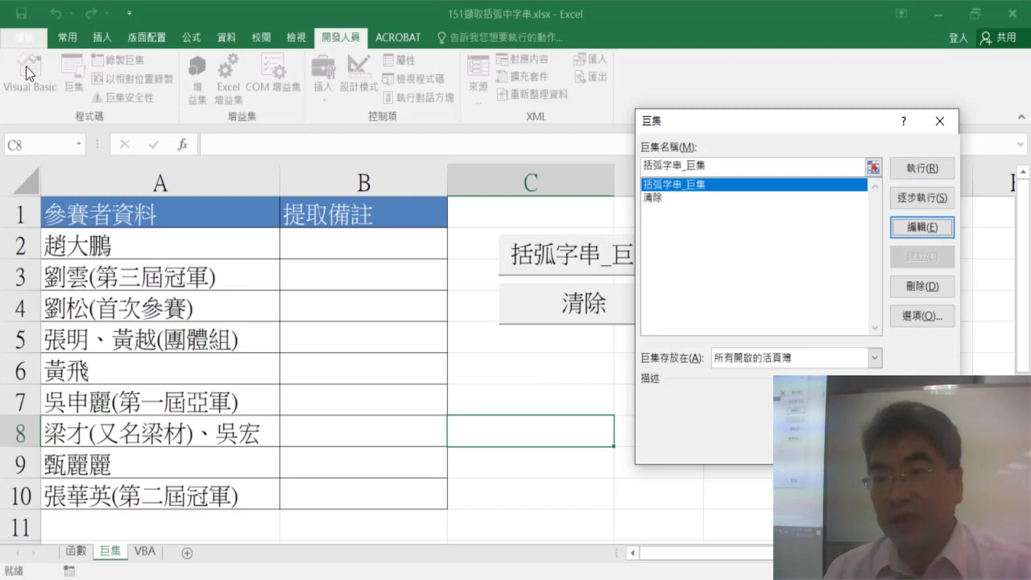
click(934, 224)
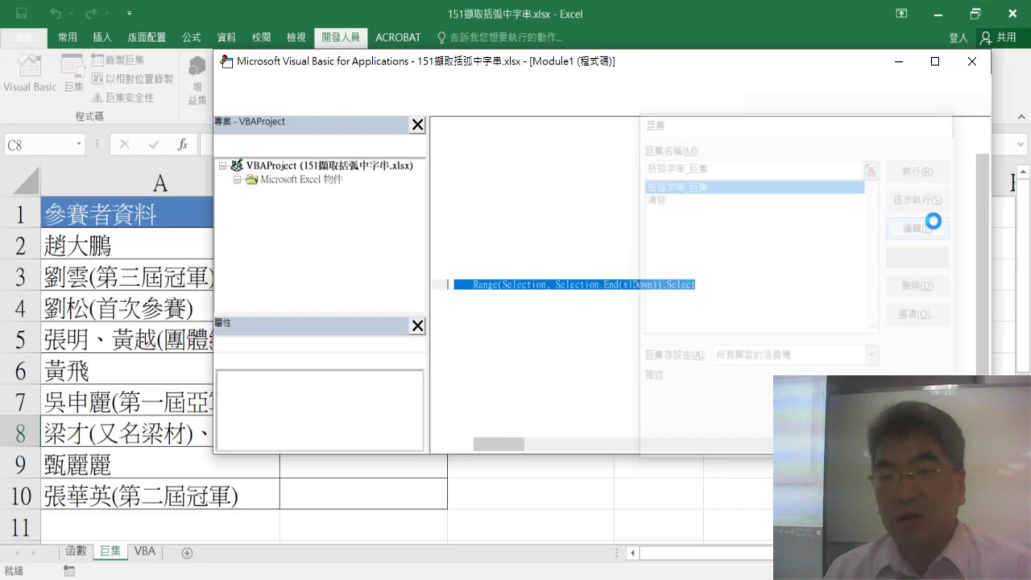
Change the VBA editor's code font size from 9 to 12 under Editor Format options
click(546, 84)
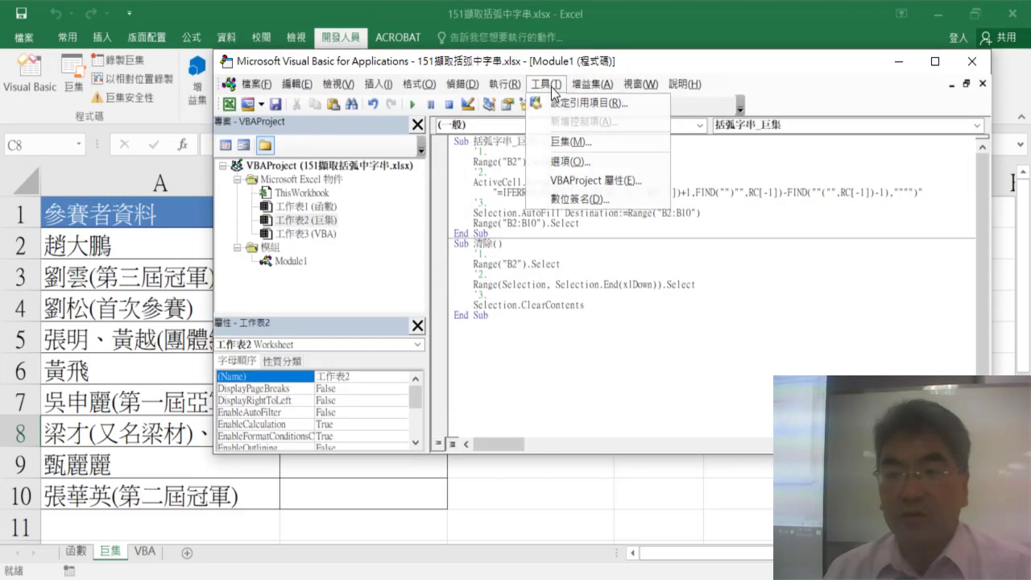
click(573, 162)
click(416, 140)
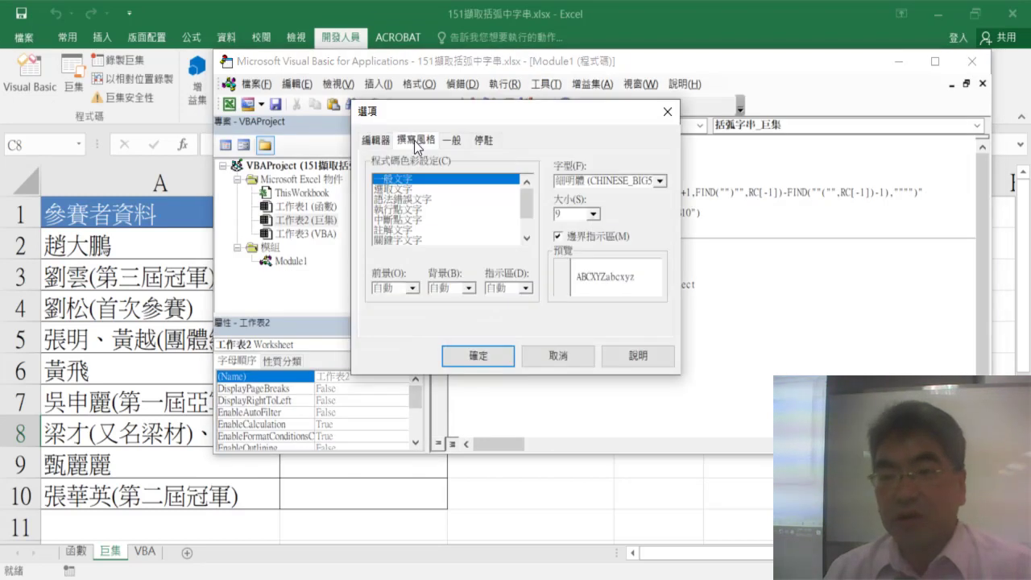
click(593, 215)
click(572, 258)
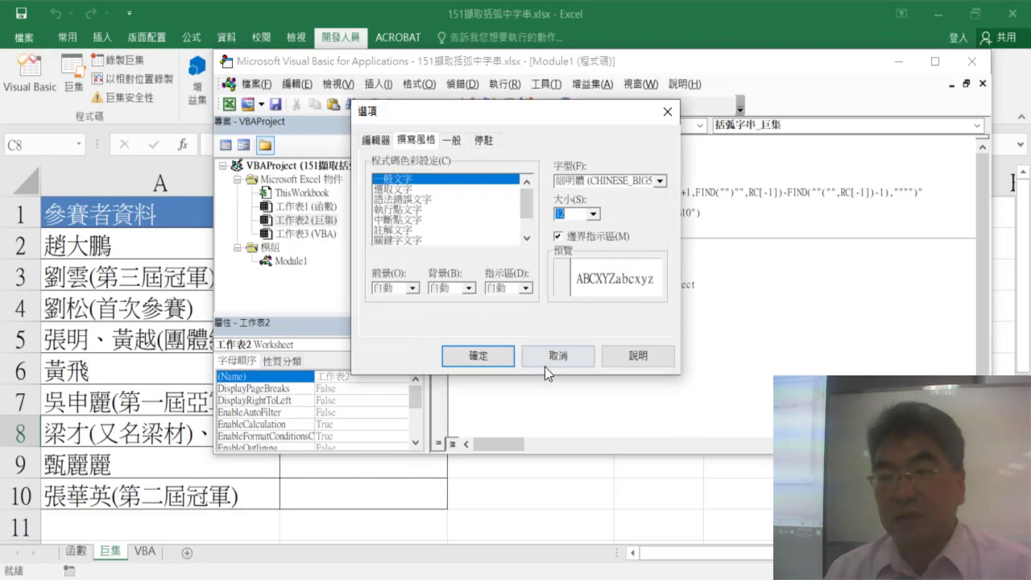
click(505, 365)
click(562, 230)
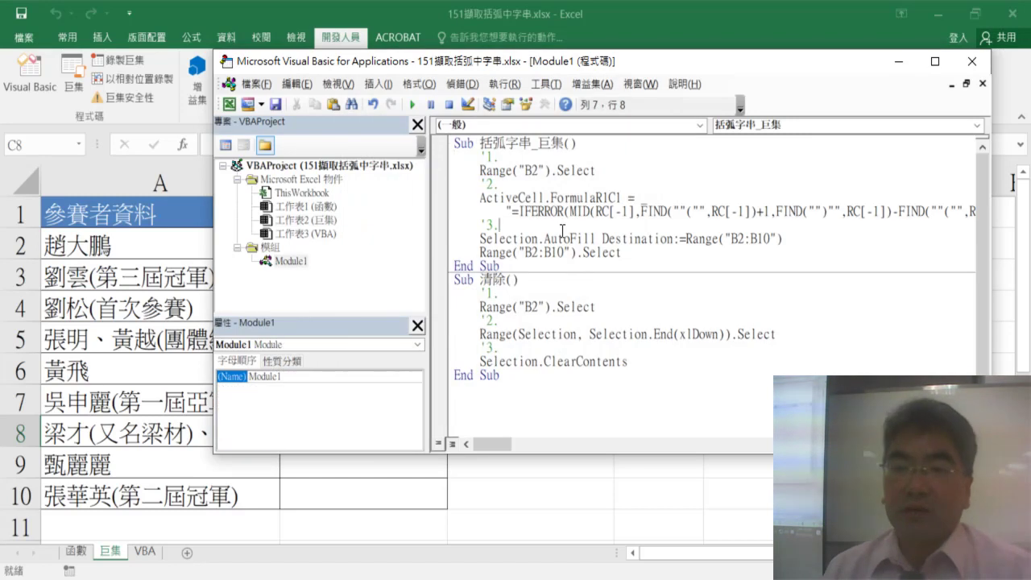